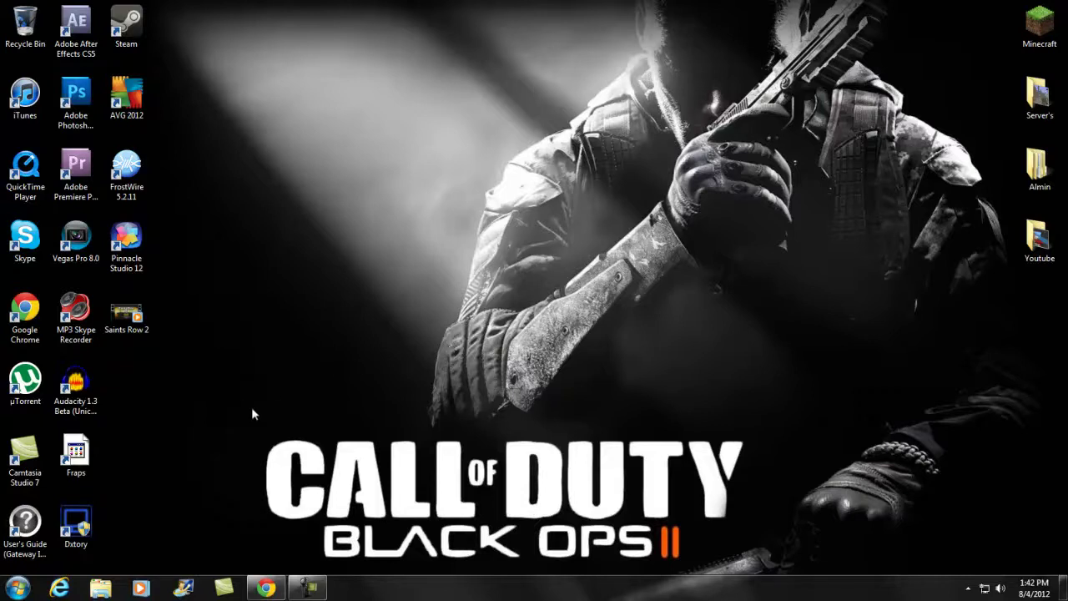
mouse_move(266, 587)
click(429, 499)
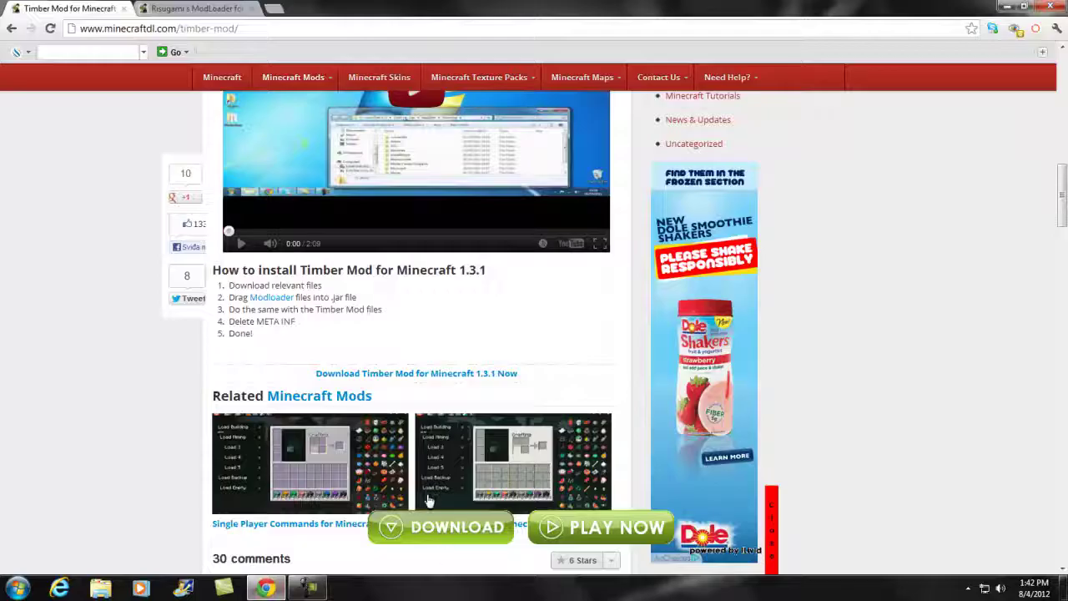
scroll(428, 499, up, 15)
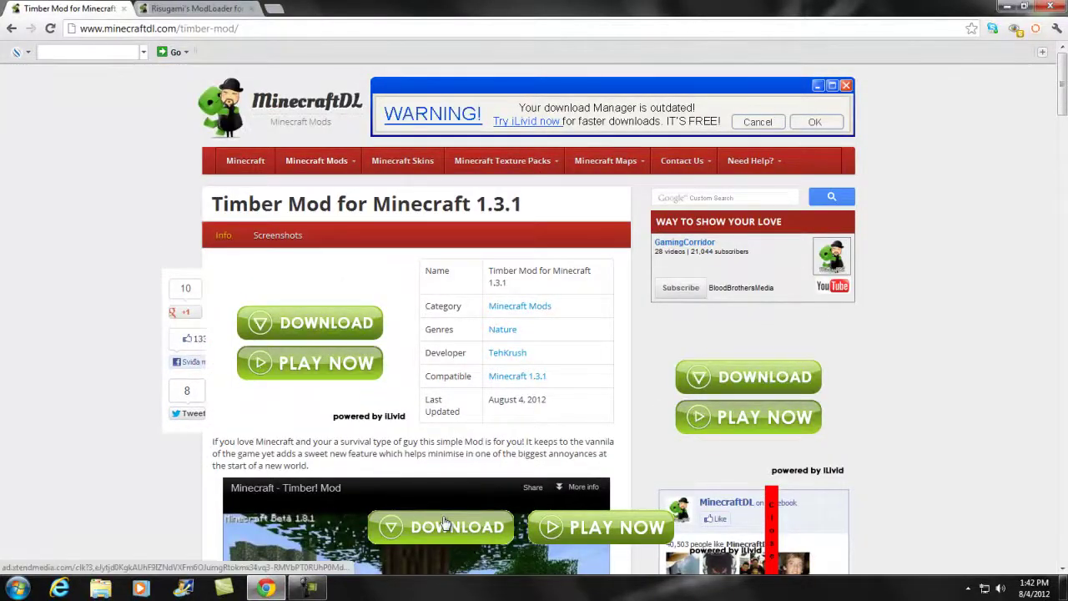
scroll(137, 449, down, 3)
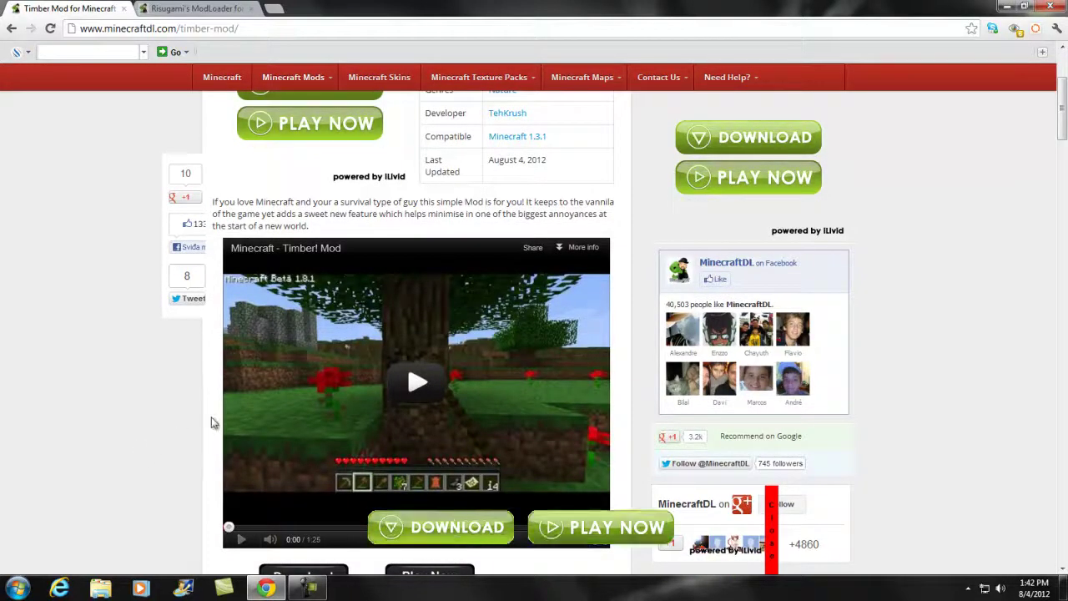
scroll(158, 372, down, 3)
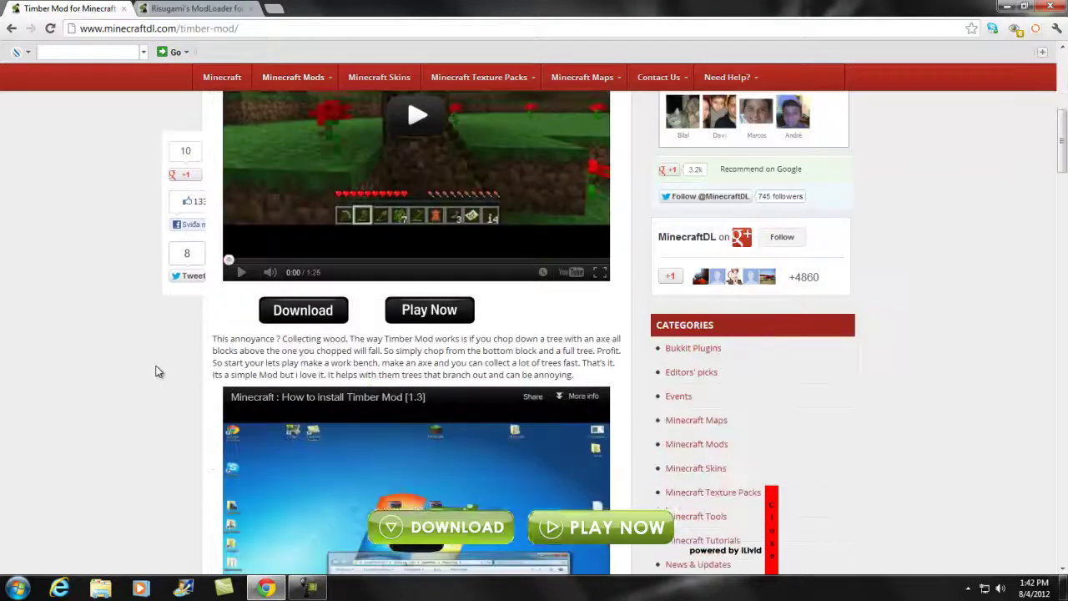
scroll(165, 351, down, 2)
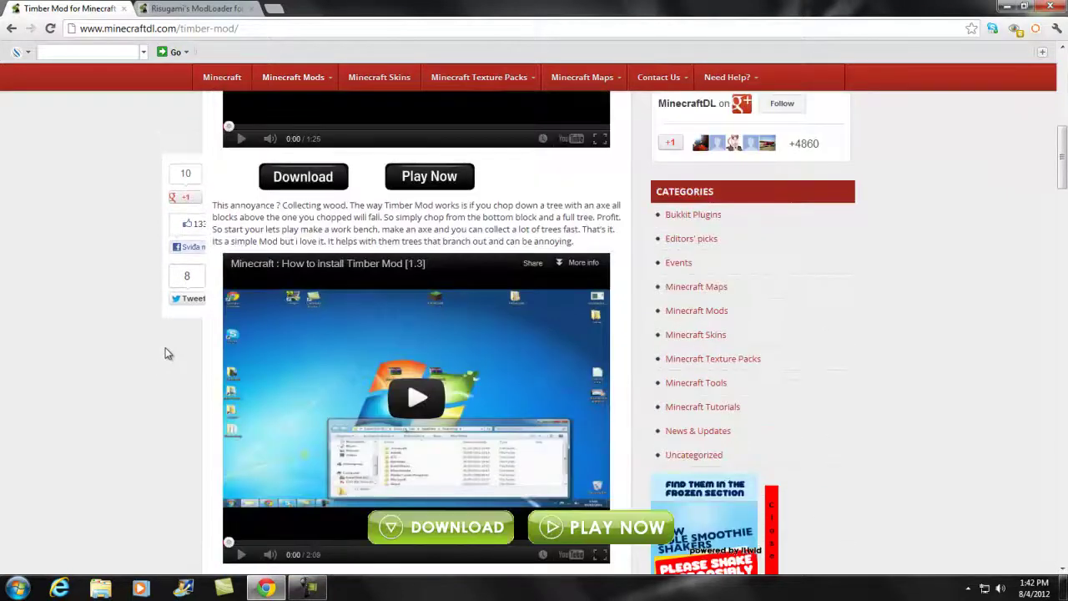
scroll(166, 349, down, 3)
scroll(165, 349, up, 8)
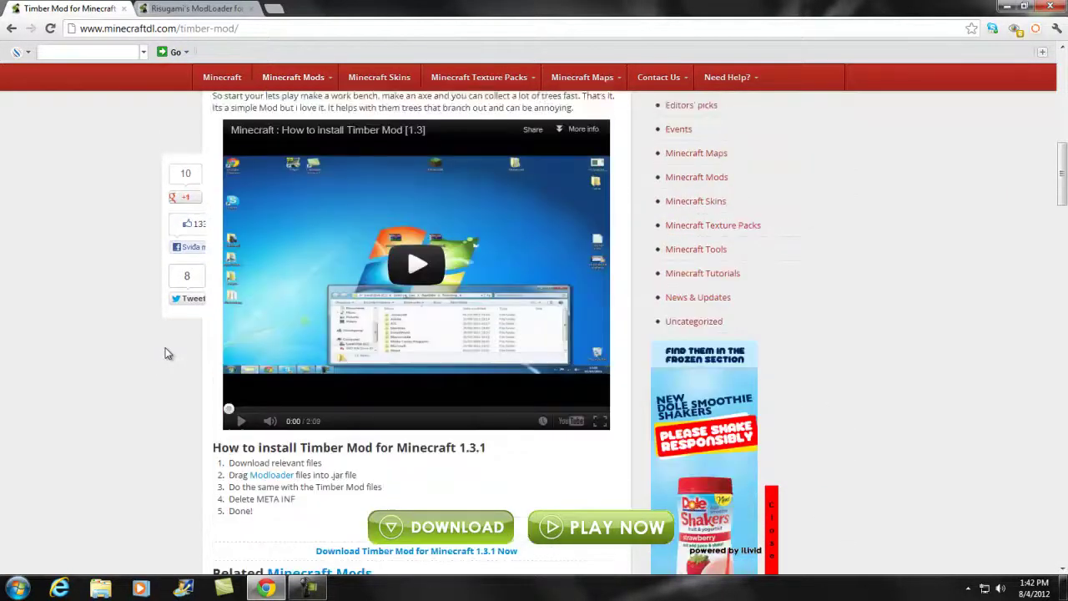
scroll(165, 350, up, 4)
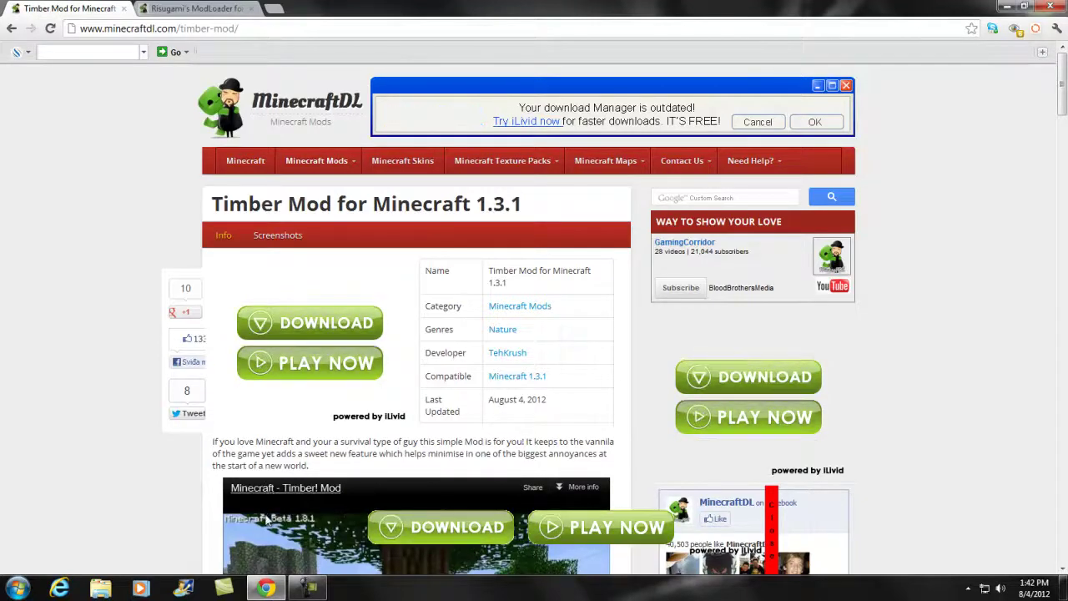
scroll(154, 487, down, 1)
scroll(153, 487, down, 1)
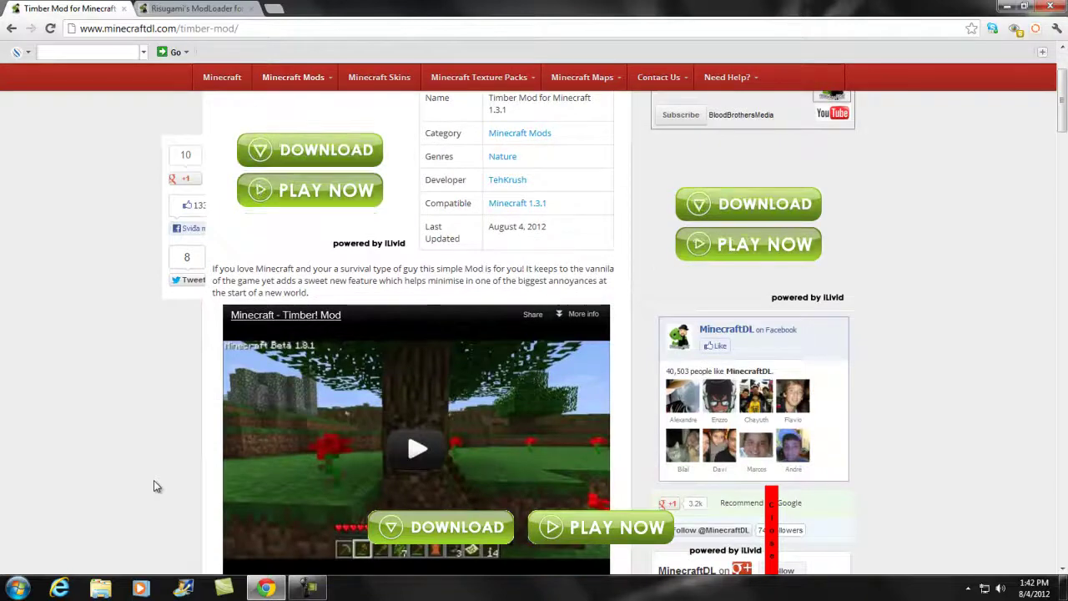
scroll(154, 487, up, 2)
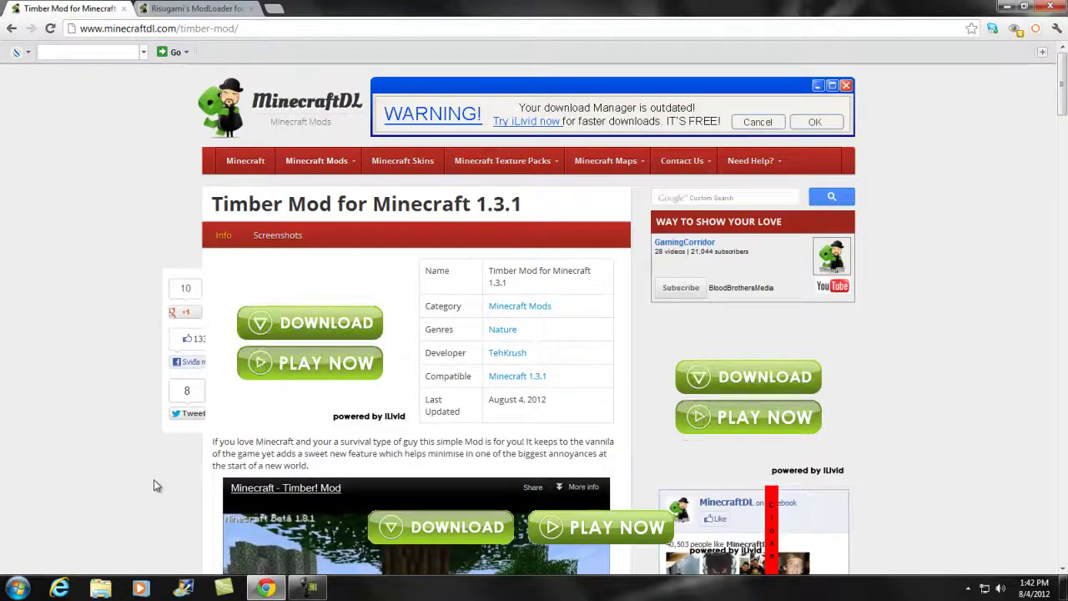
Step: Scroll to the install steps and follow the 'Download Timber Mod for Minecraft 1.3.1 Now' link
triple_click(459, 407)
click(430, 401)
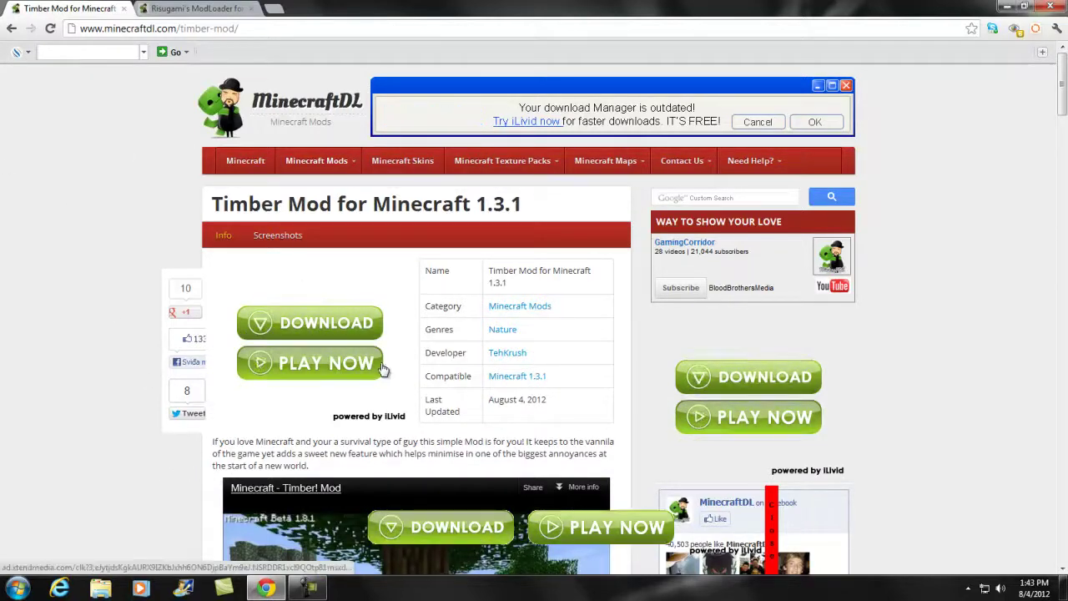
scroll(398, 360, down, 10)
scroll(398, 360, down, 3)
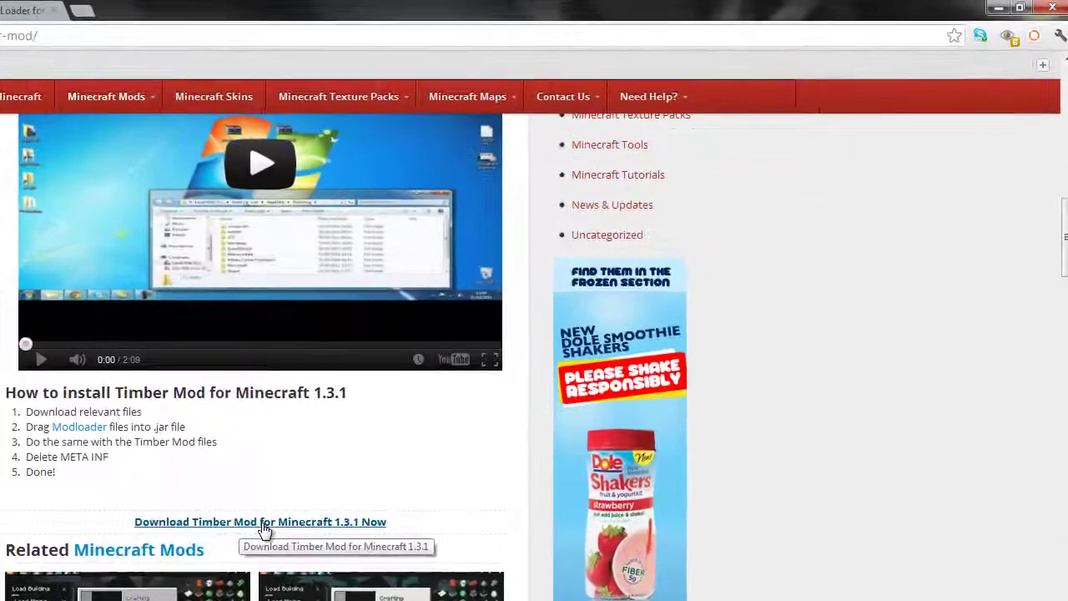
click(420, 418)
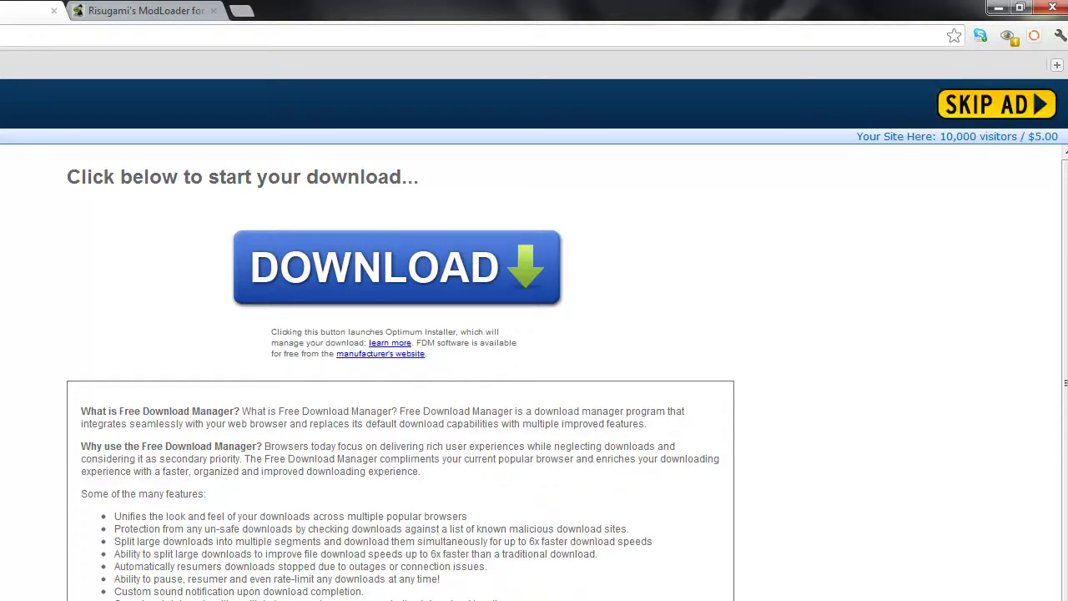
Step: Close the ad page and scroll down the ModLoader page toward its download link
click(54, 12)
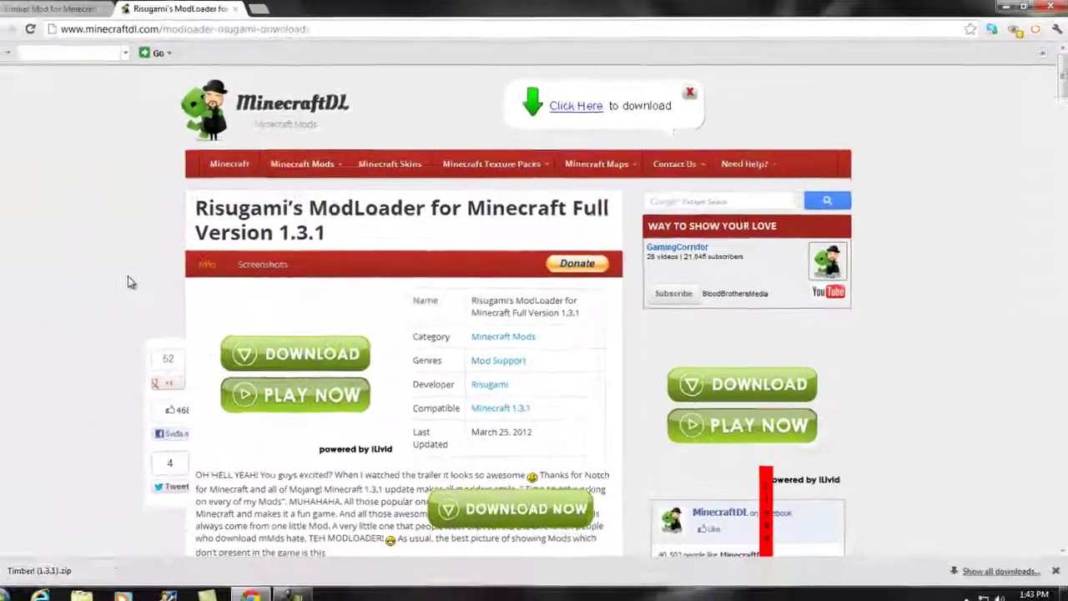
scroll(146, 276, down, 10)
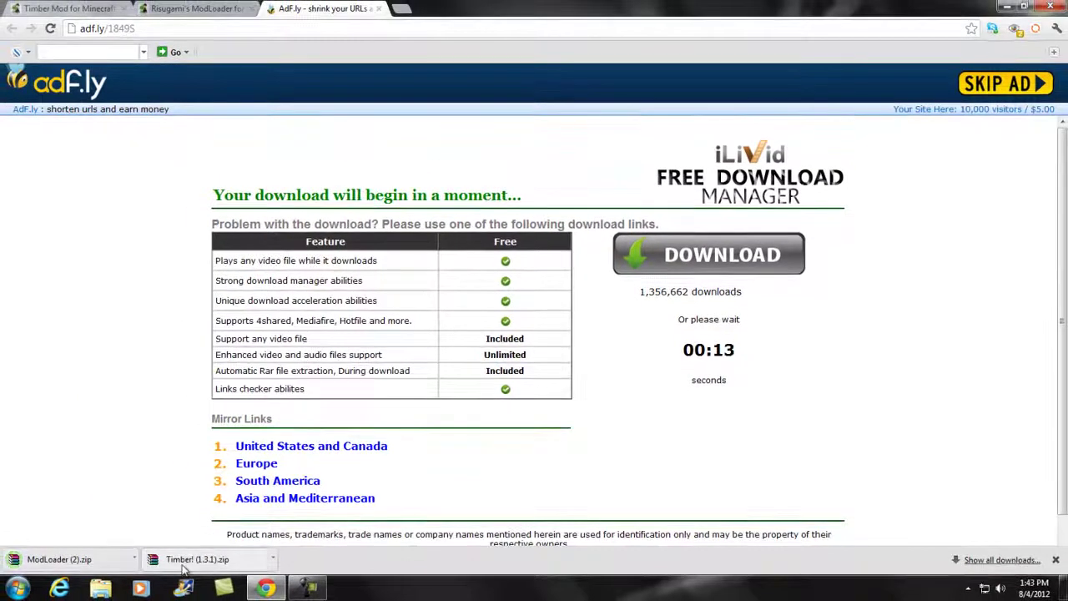
Step: Open the ModLoader and Timber zips in WinRAR, dismiss the licence reminder, and minimize both archives
click(57, 567)
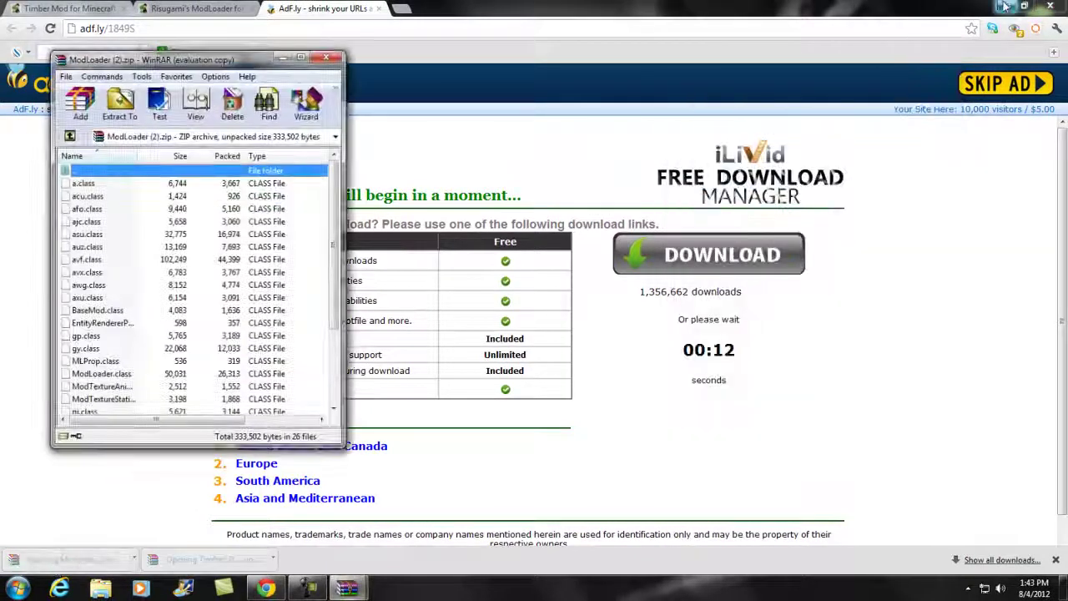
click(1006, 7)
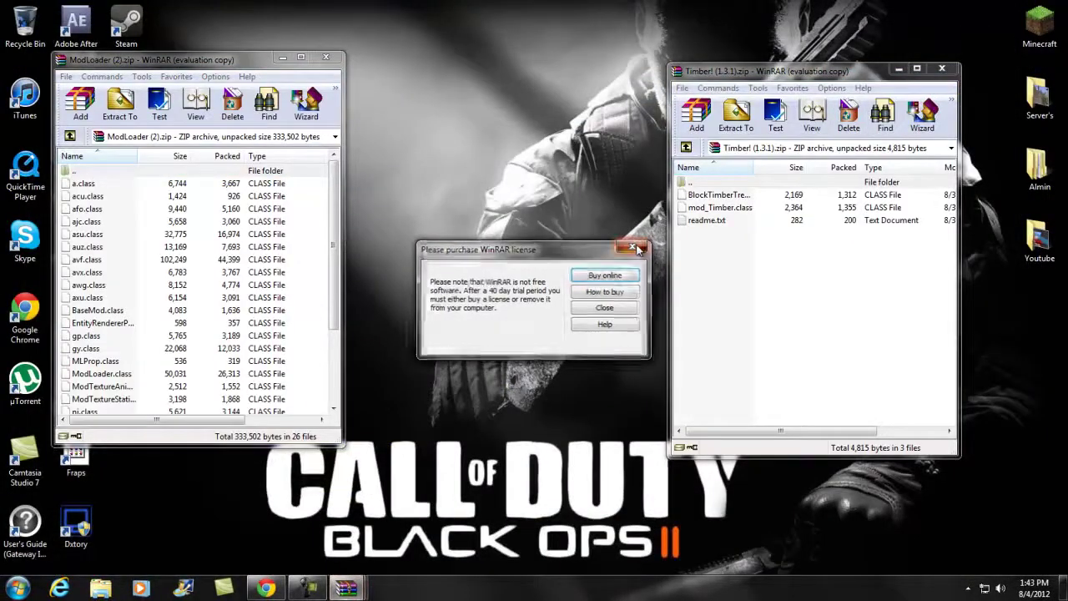
click(637, 249)
click(898, 67)
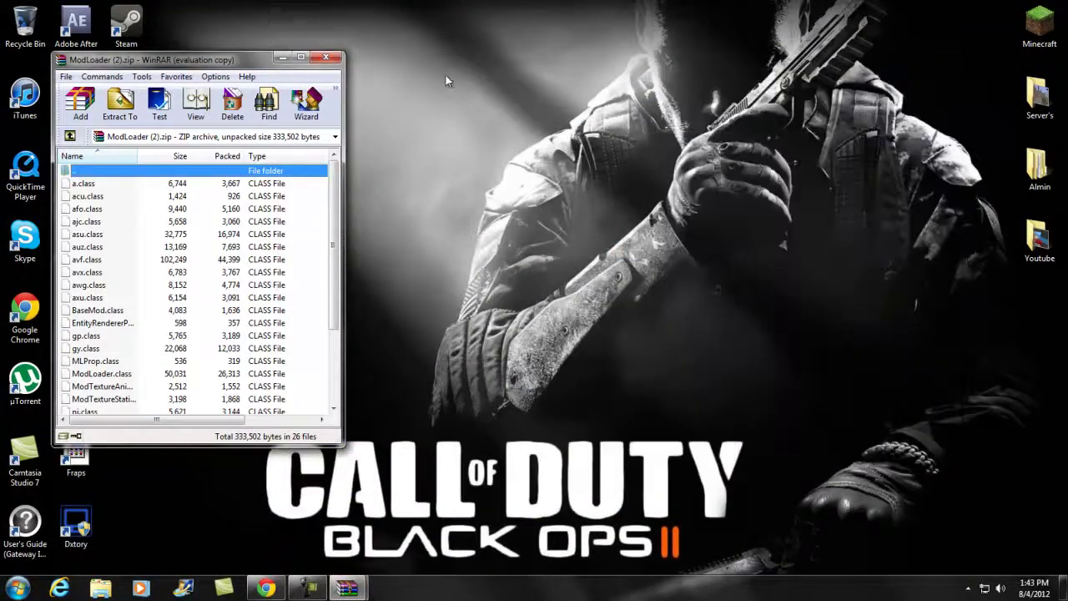
click(287, 60)
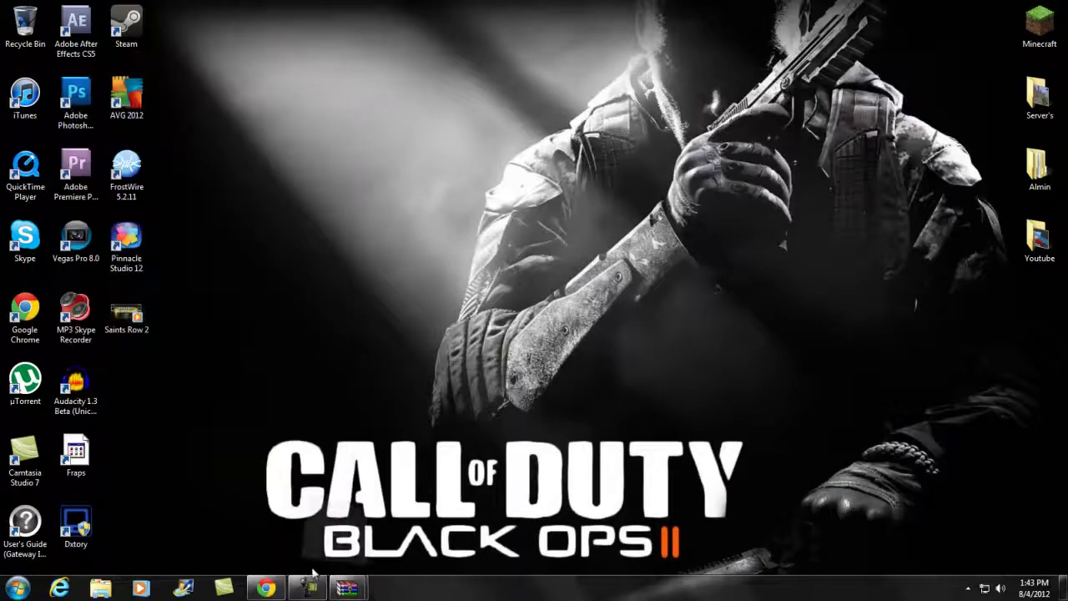
Step: Create a new desktop folder named 'Back Up' and place it below Saints Row 2
right_click(401, 346)
mouse_move(555, 477)
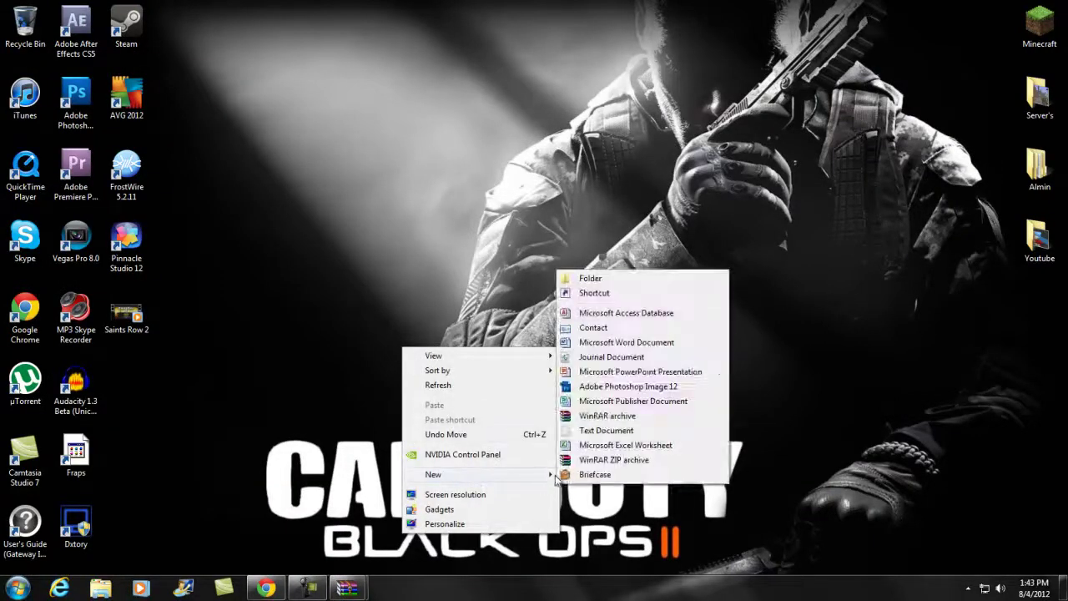
click(605, 277)
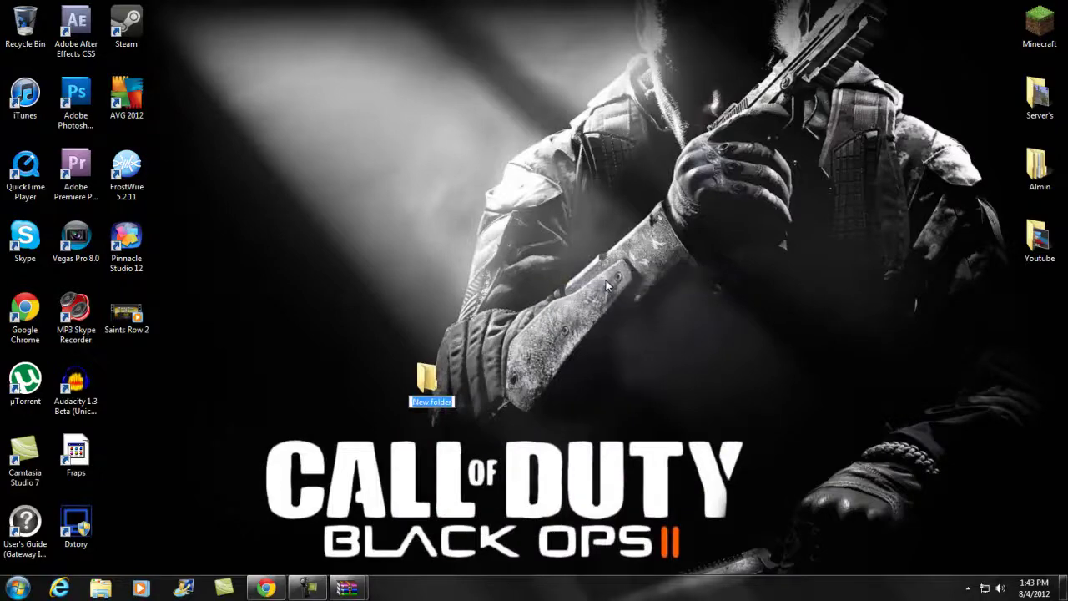
key(BackSpace)
text(Back Up)
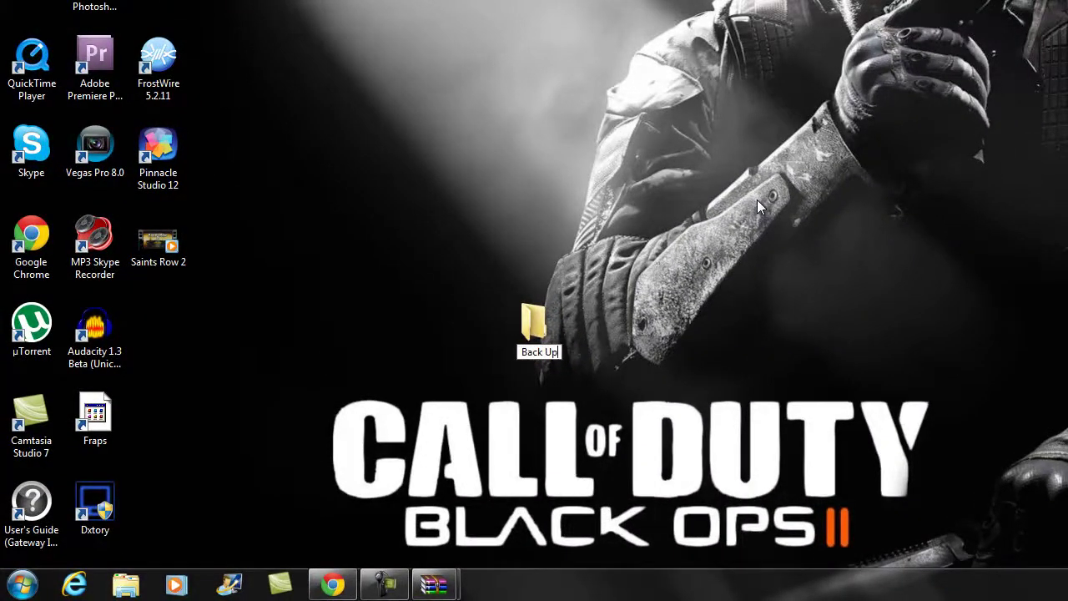
mouse_move(534, 321)
mouse_down()
mouse_move(284, 338)
mouse_move(158, 330)
mouse_up()
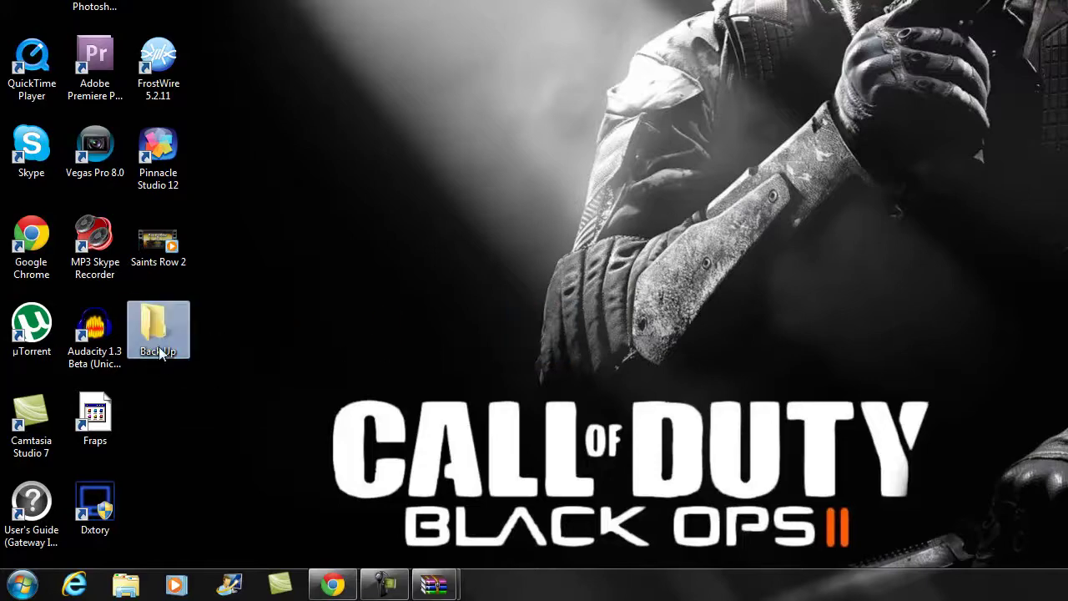
Step: Run %appdata% from the Start search to open the Roaming folder
click(23, 586)
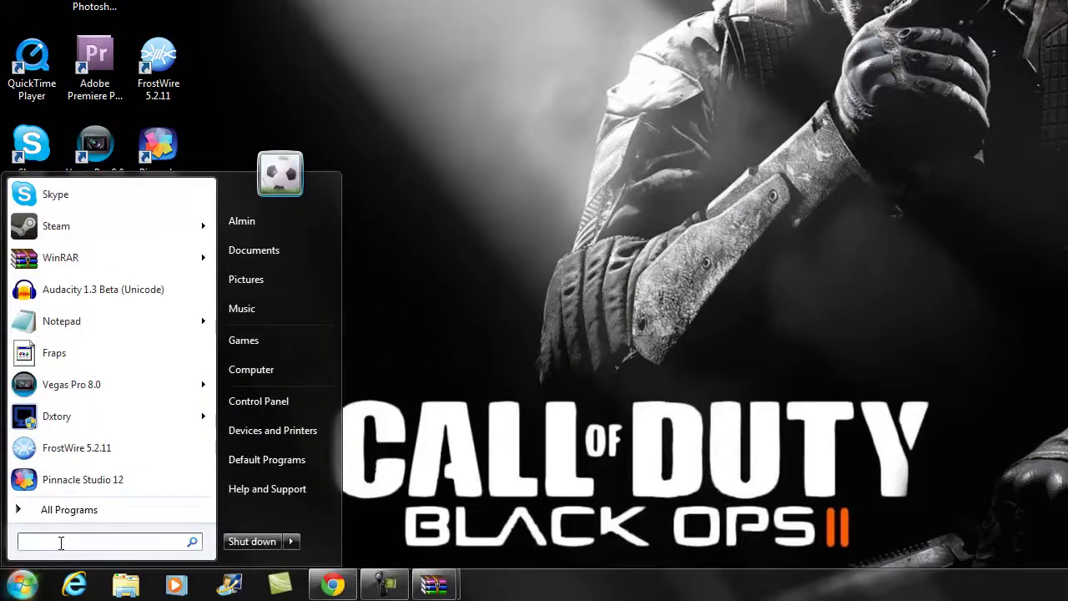
text(%app)
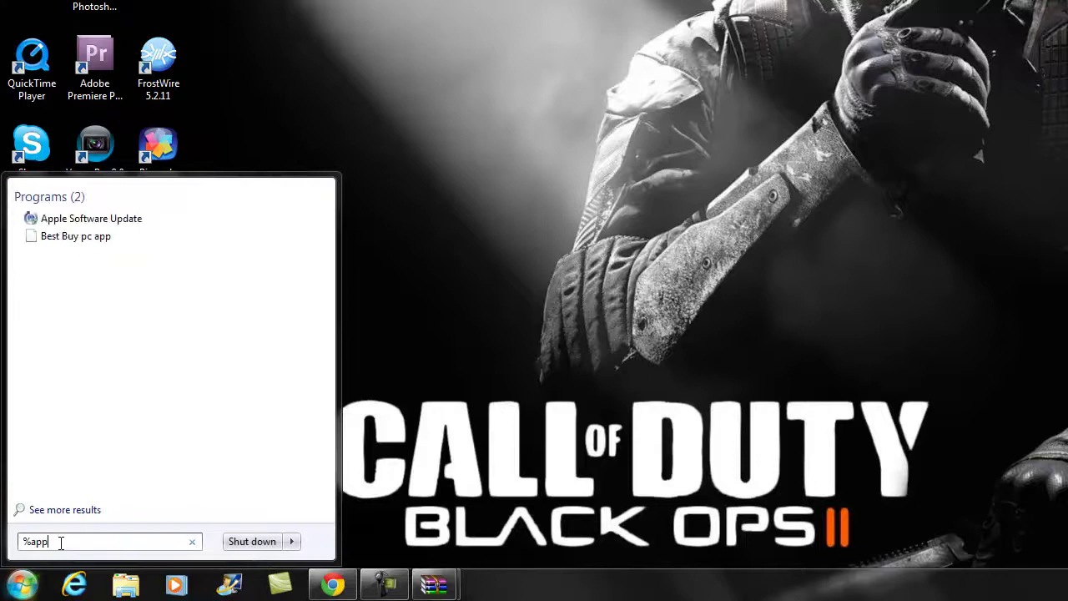
text(data%)
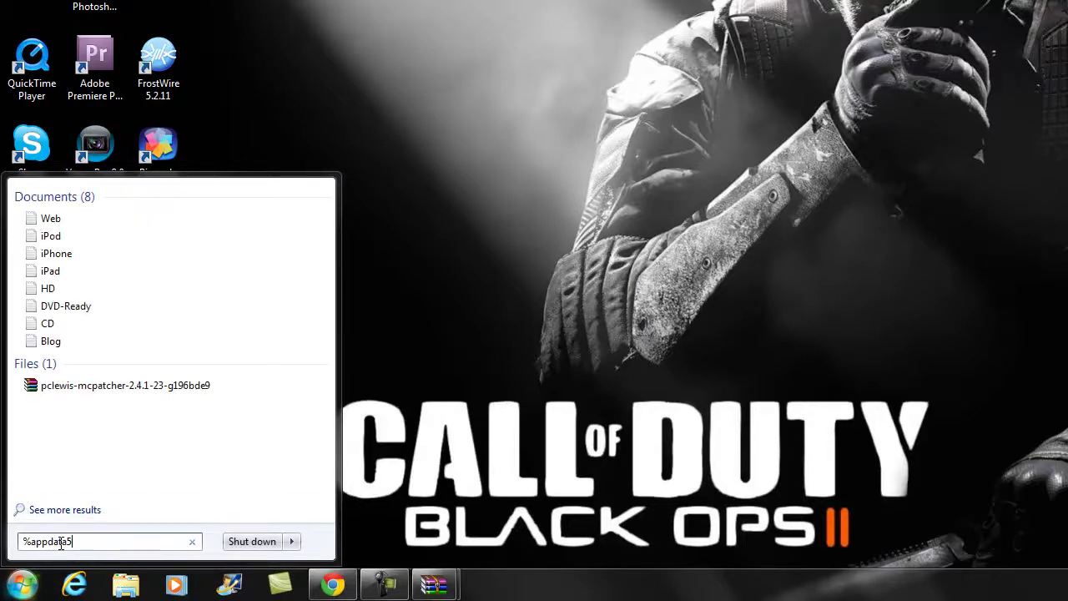
key(BackSpace)
text(%)
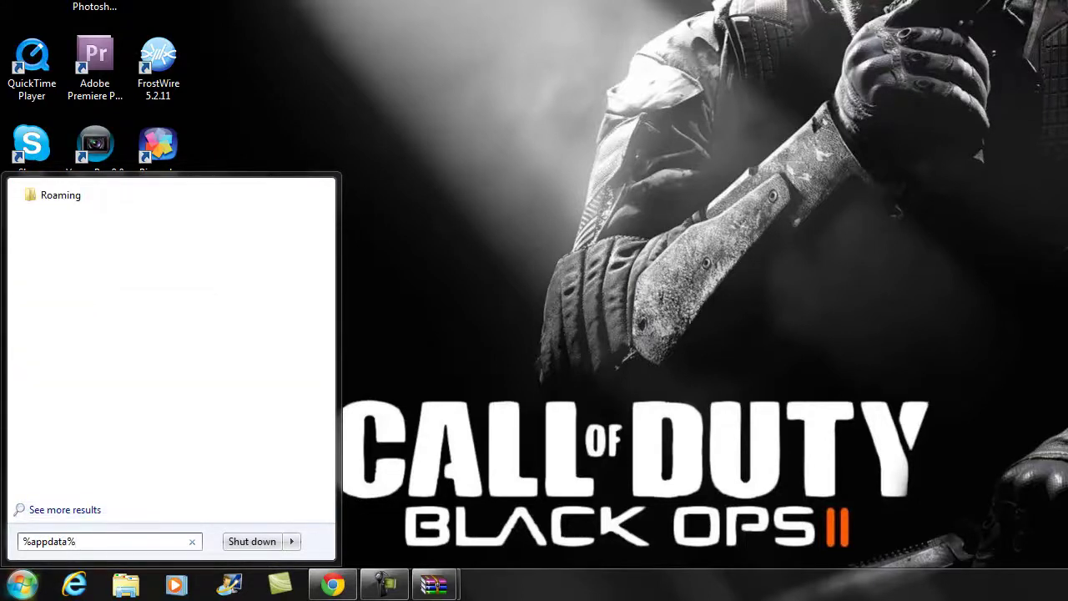
key(Return)
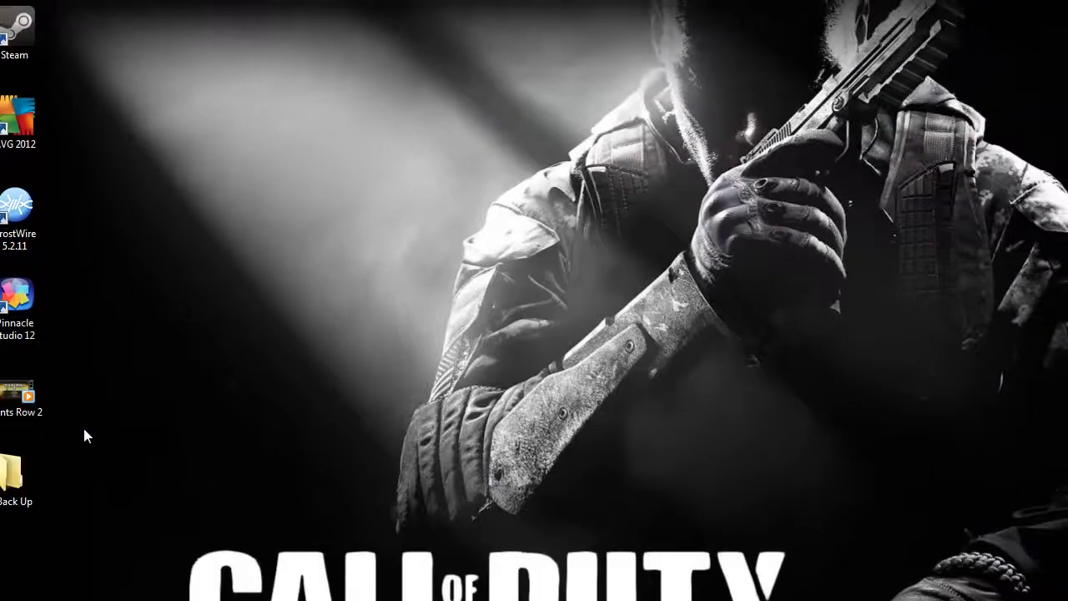
Step: Copy all ten items from .minecraft and paste them into the Back Up folder
double_click(421, 152)
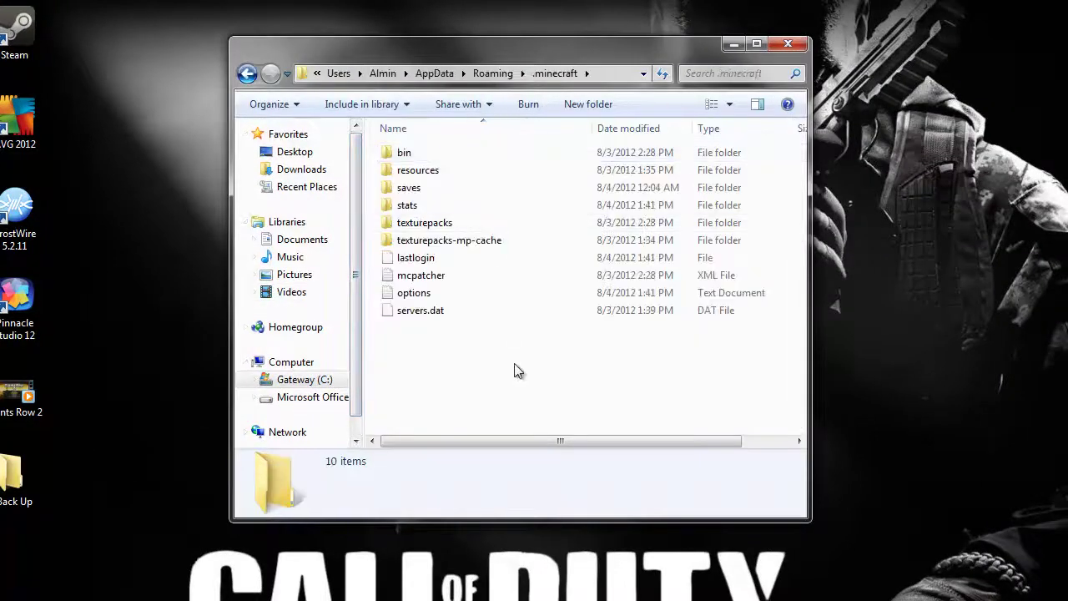
drag(514, 363, 516, 147)
right_click(528, 212)
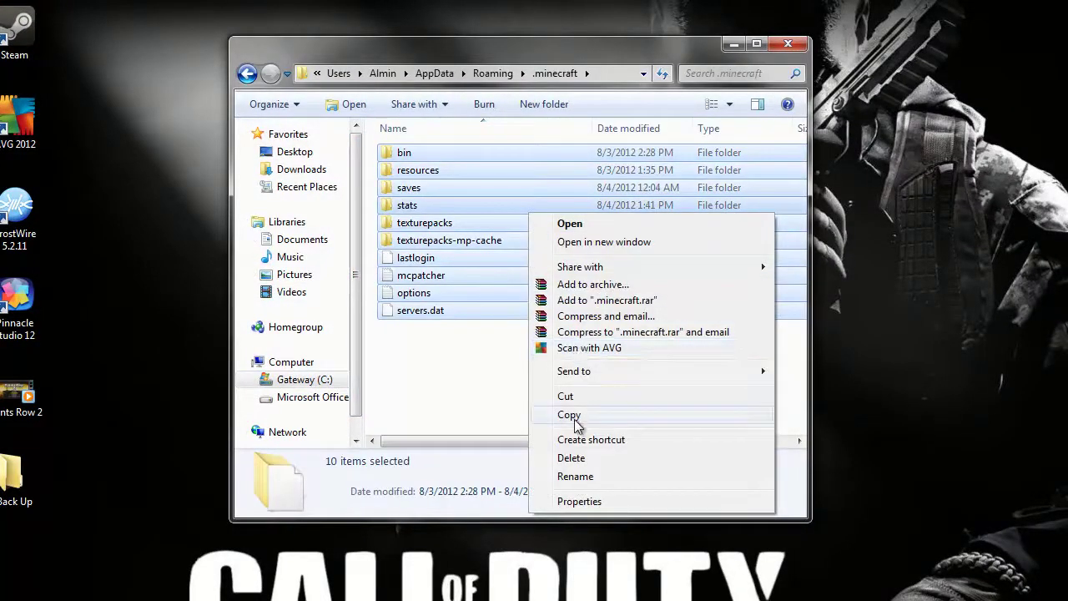
click(542, 415)
double_click(52, 501)
right_click(712, 302)
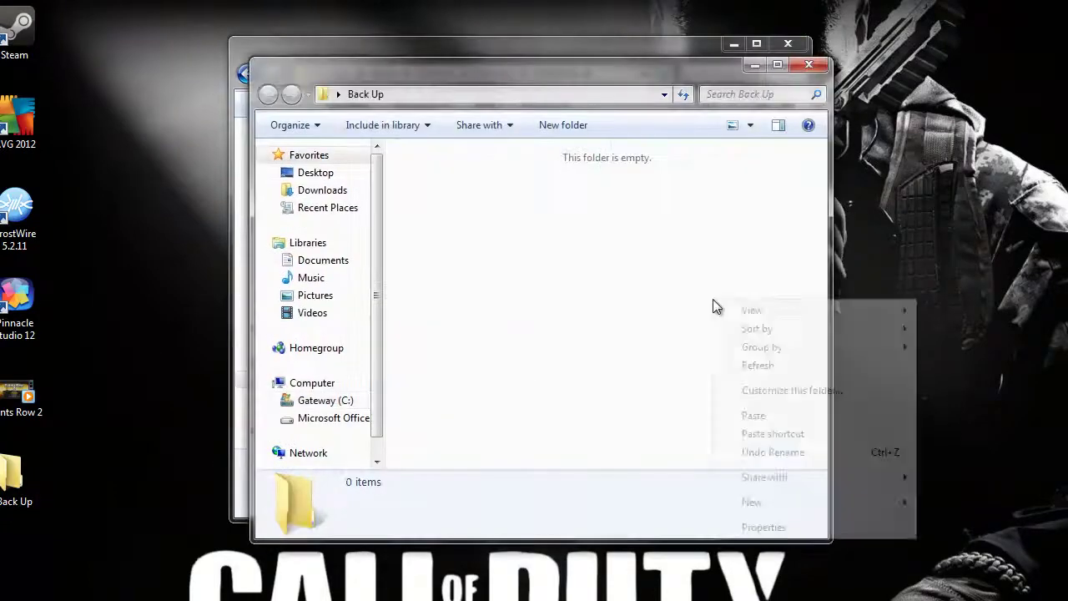
click(760, 415)
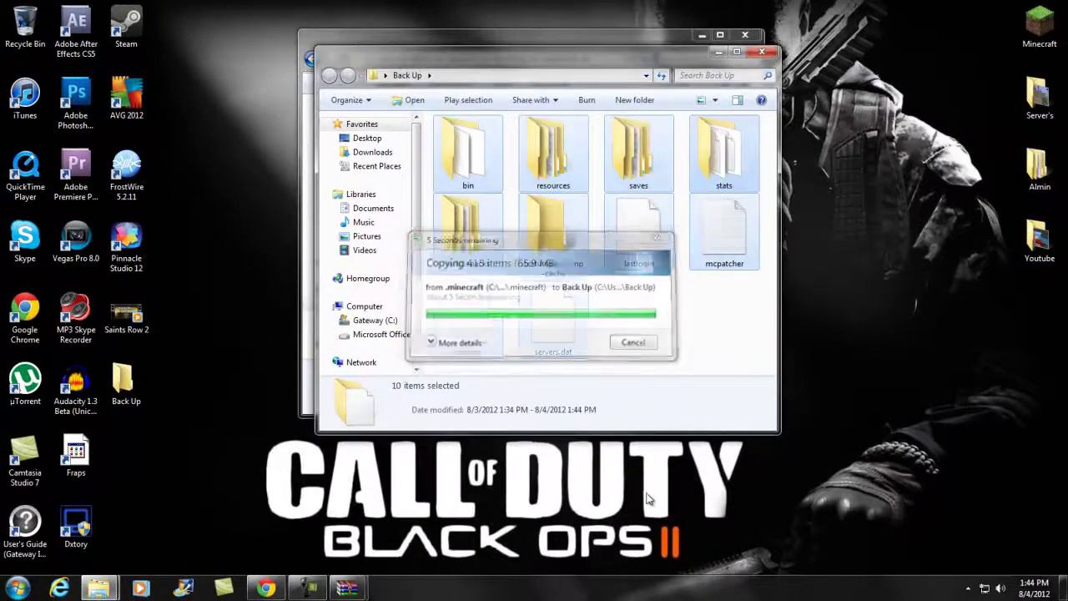
Step: Arrange the Back Up and .minecraft windows on screen and clear the selection
drag(552, 60, 884, 117)
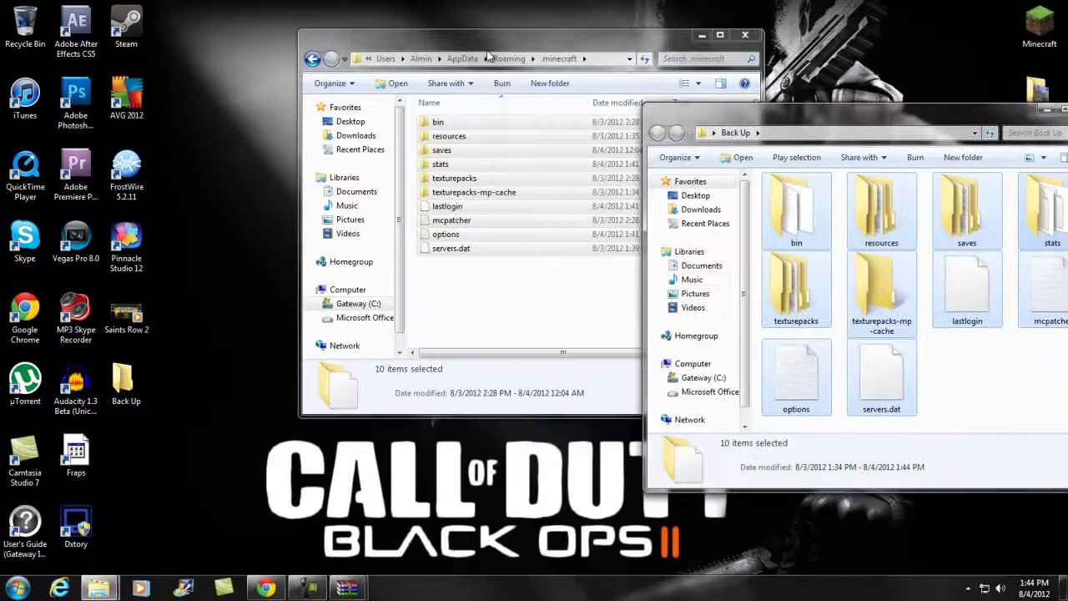
mouse_move(467, 41)
mouse_down()
mouse_move(249, 101)
mouse_move(267, 111)
mouse_up()
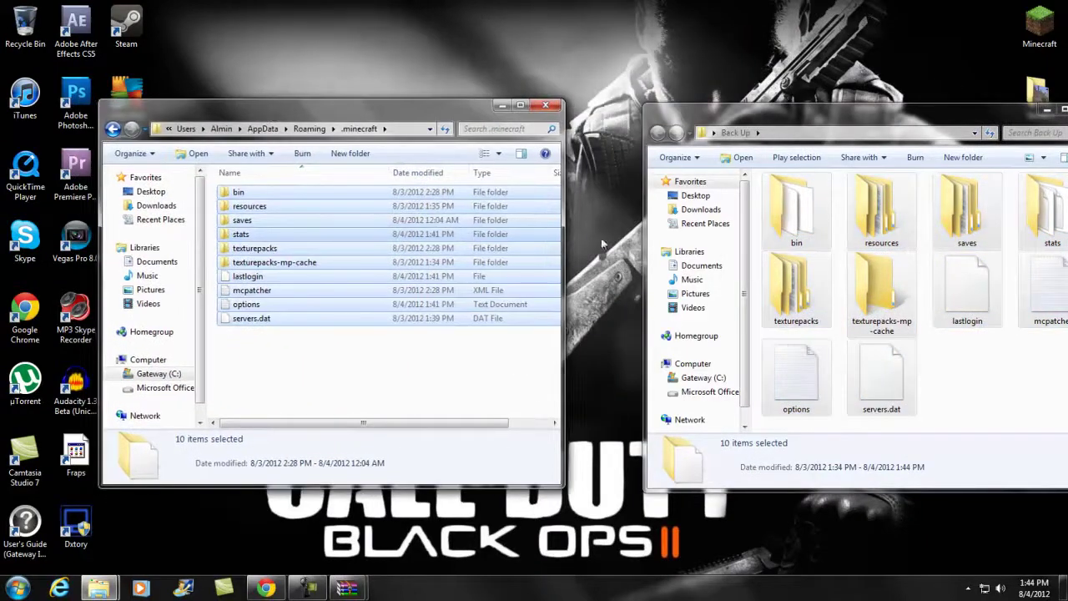
click(771, 106)
drag(770, 106, 705, 104)
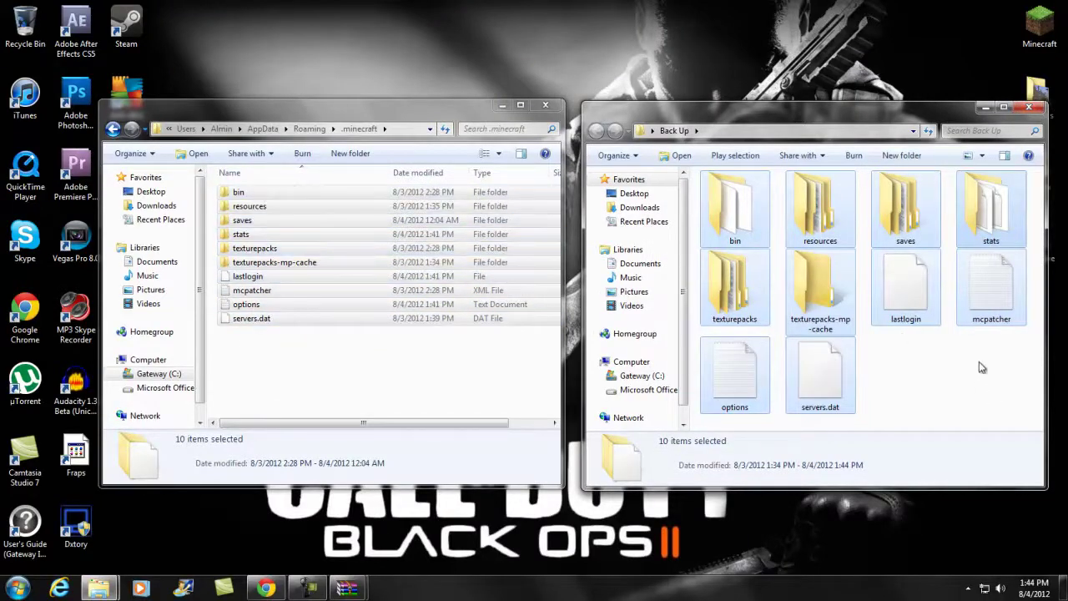
click(480, 371)
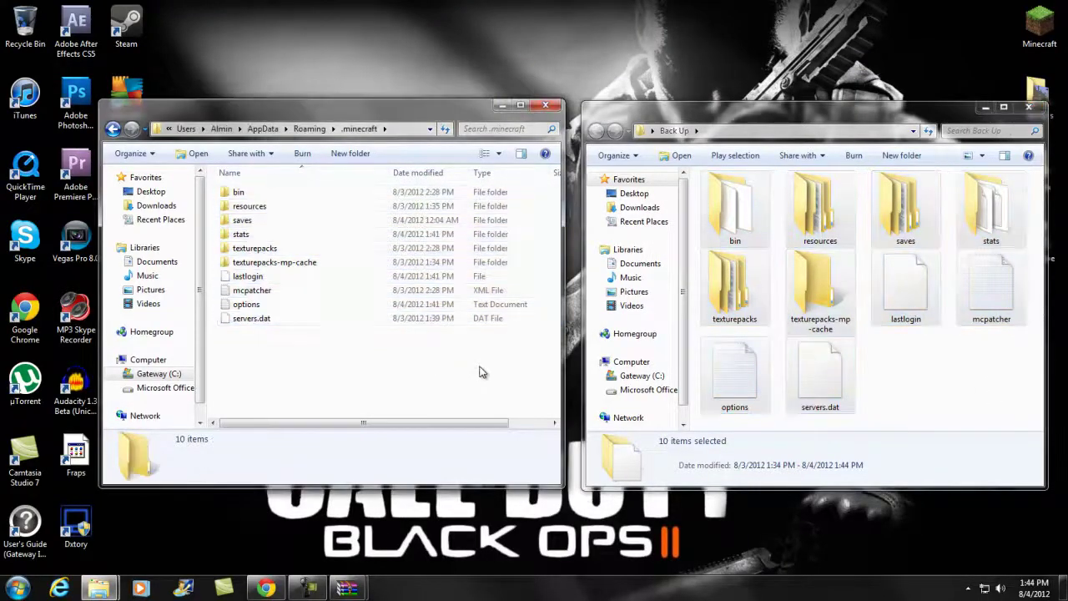
Step: Close the Back Up window, recentre .minecraft, and dismiss the AVG memory notification
click(1029, 107)
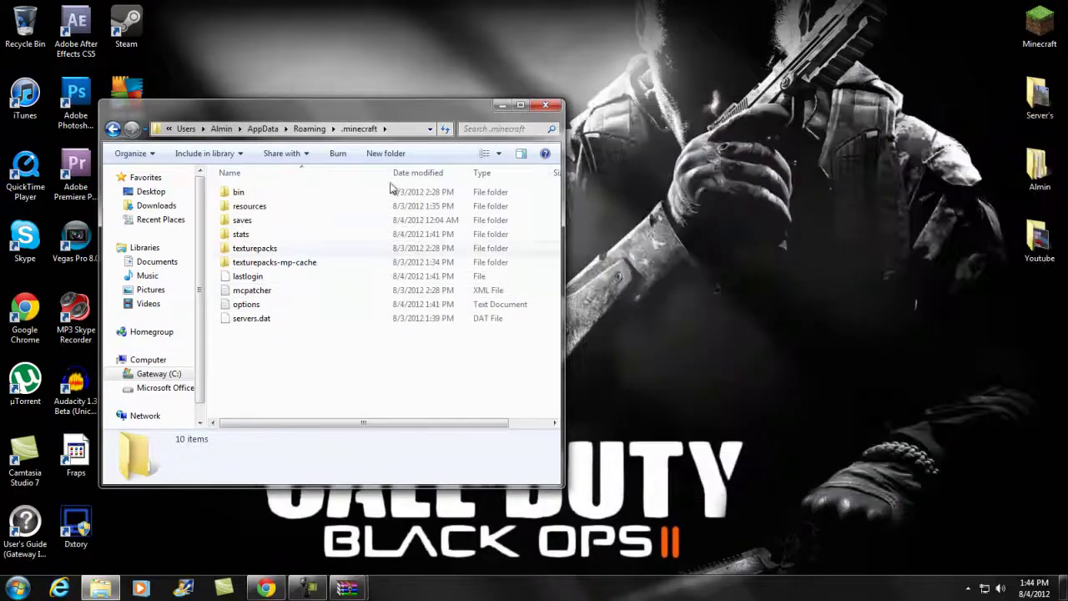
drag(409, 118, 668, 112)
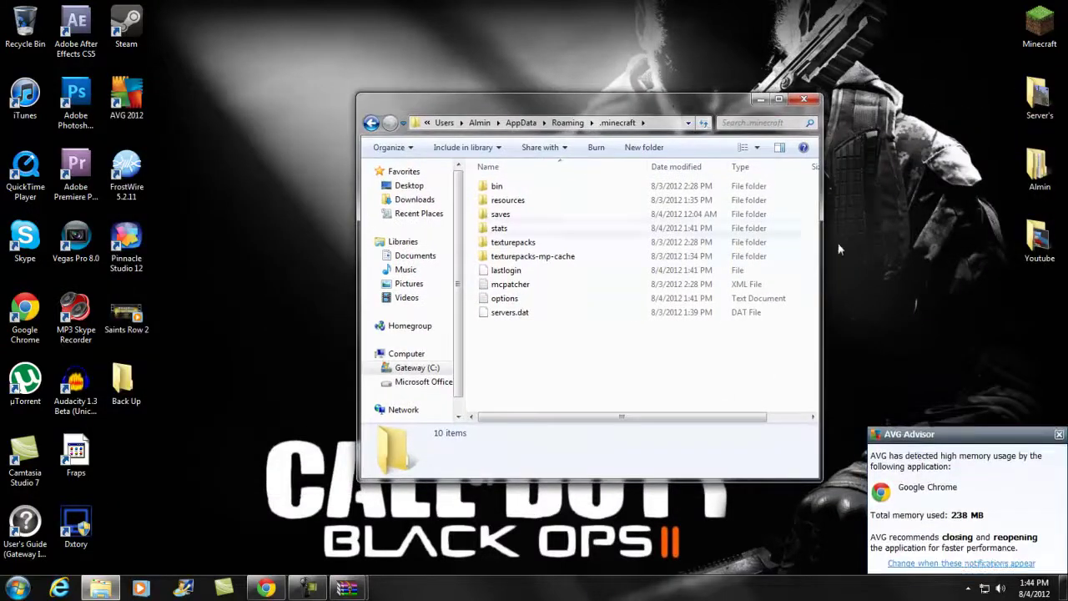
click(1059, 434)
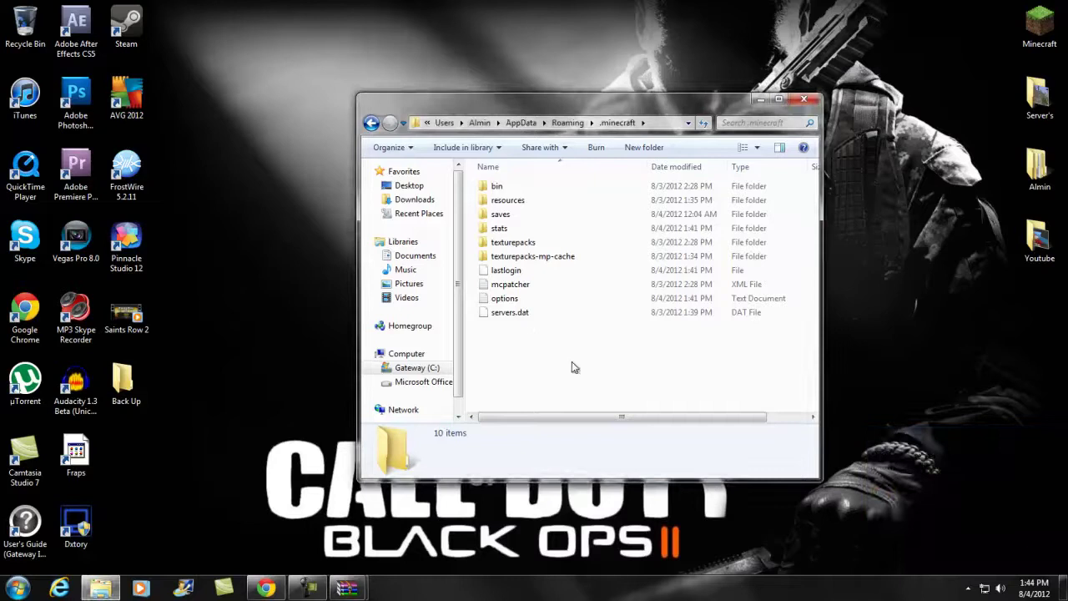
Step: Open minecraft.jar from the bin folder with WinRAR archiver and show all open archives
double_click(501, 186)
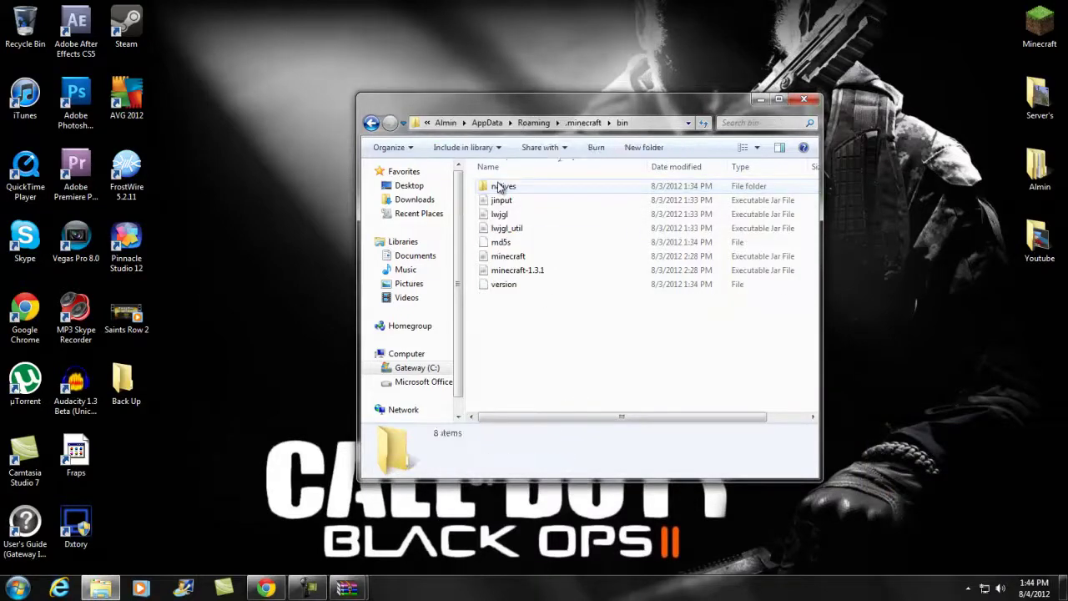
click(527, 261)
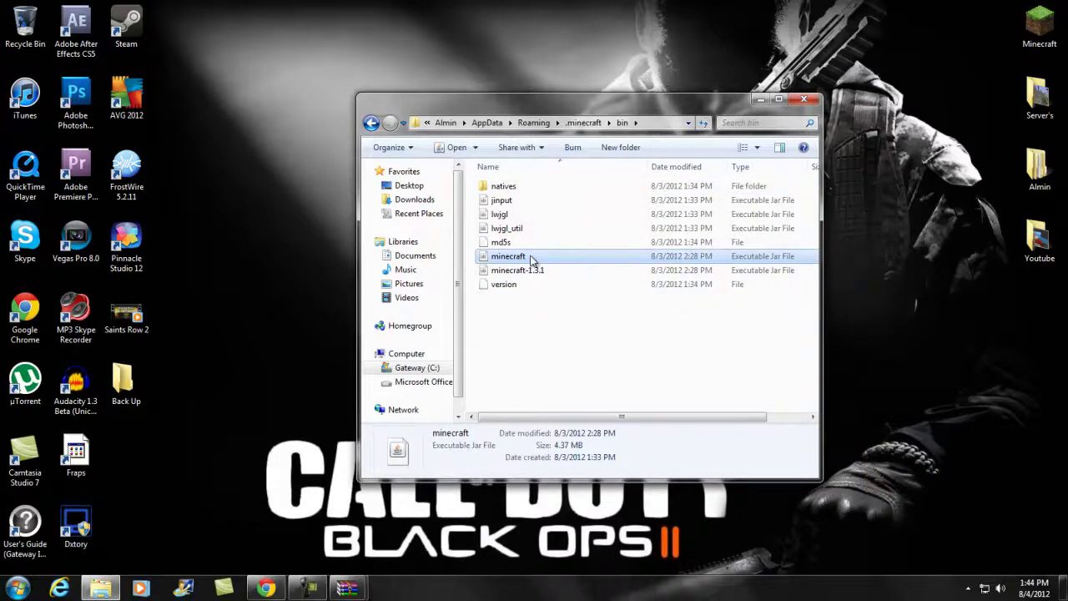
right_click(535, 262)
mouse_move(586, 296)
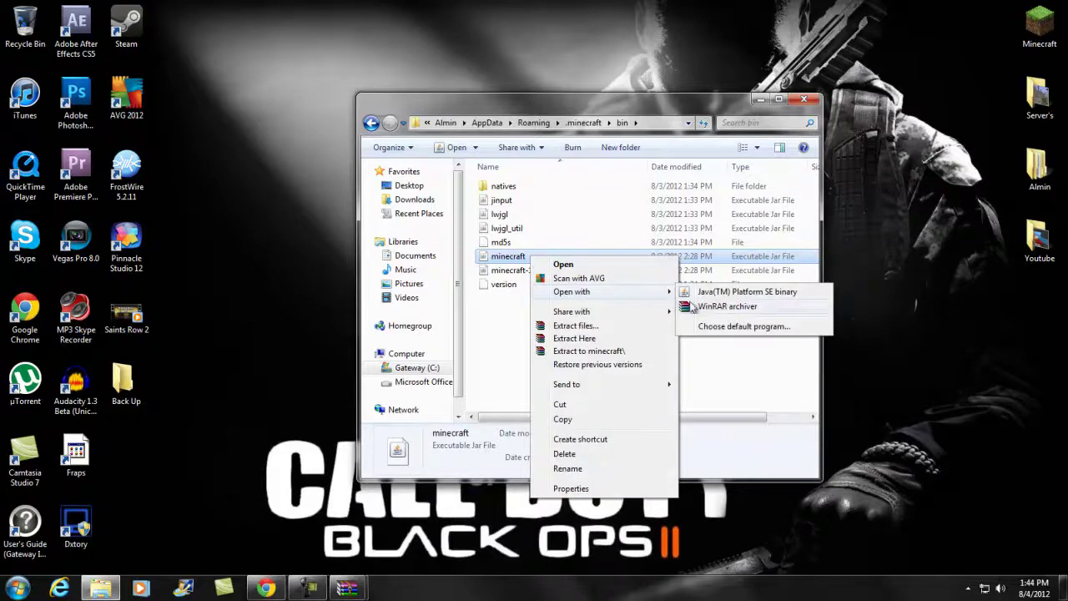
click(692, 308)
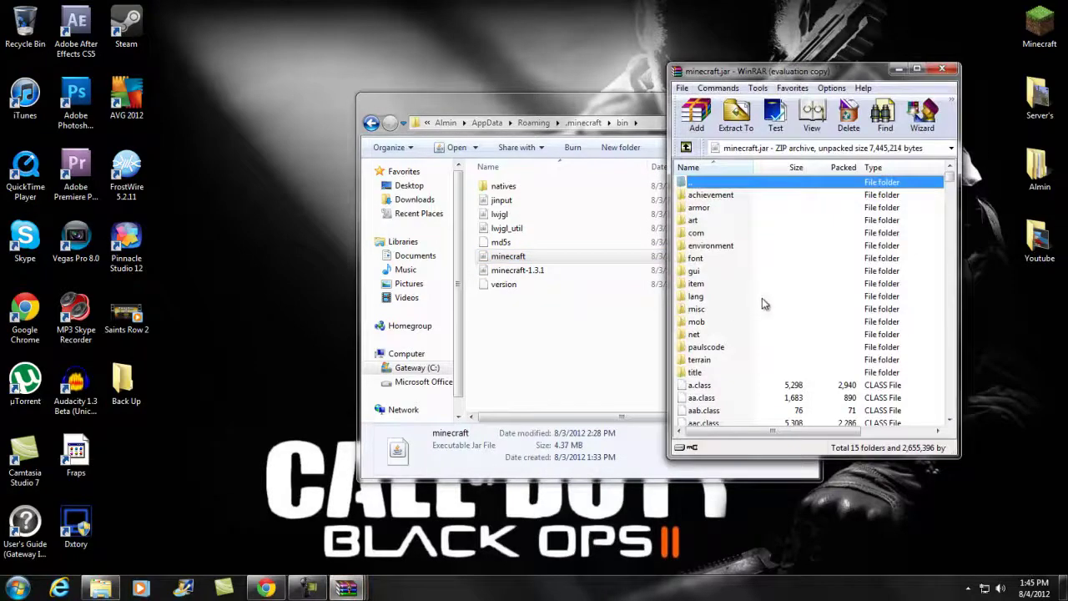
click(914, 210)
click(346, 589)
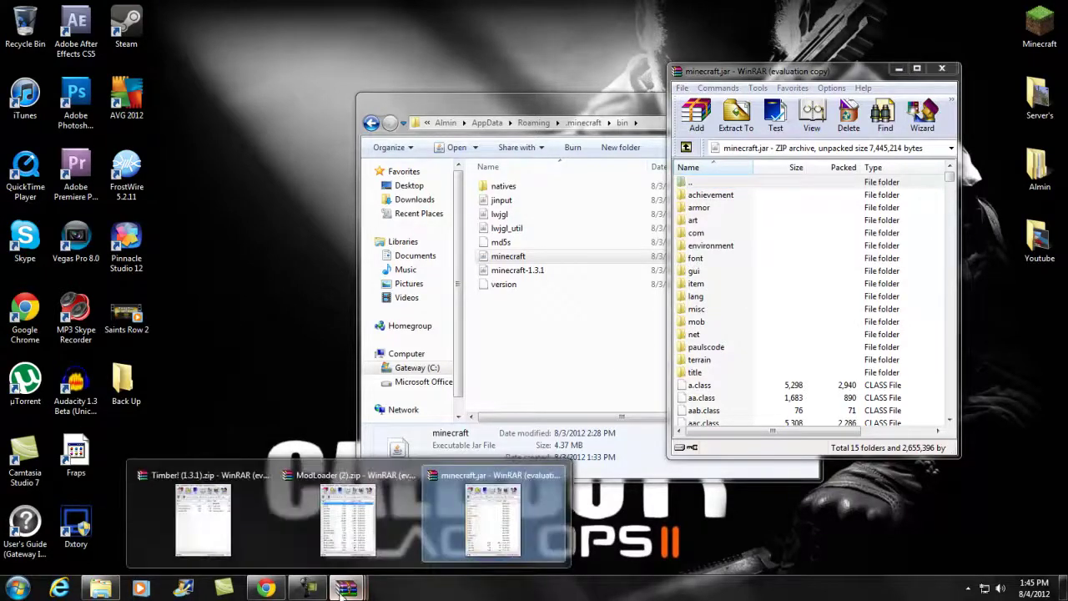
Step: Add all 26 ModLoader class files into minecraft.jar and close the ModLoader archive
click(348, 517)
click(302, 57)
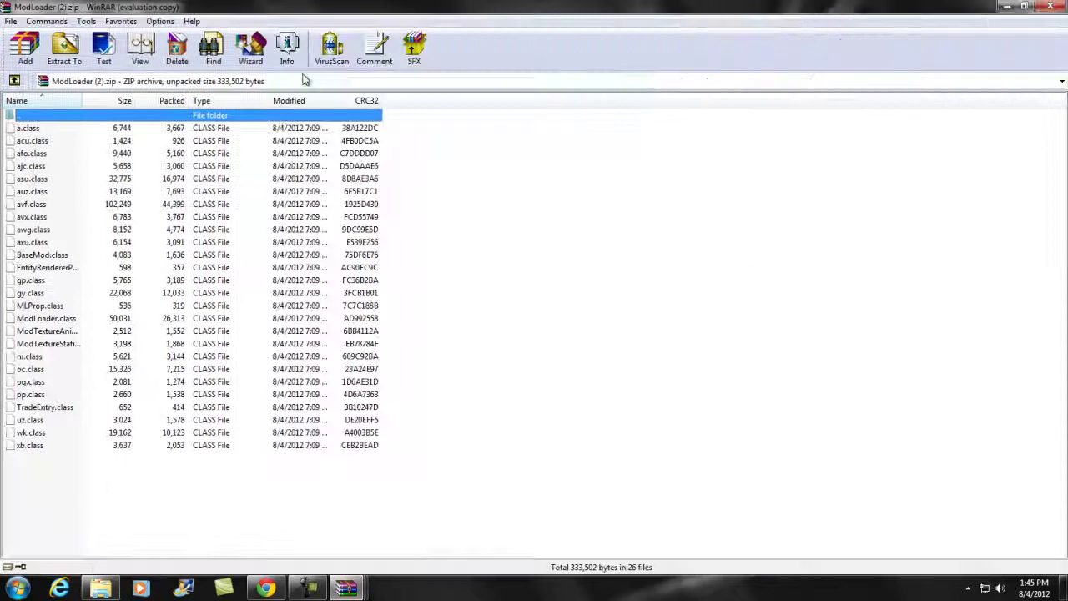
mouse_move(198, 494)
mouse_down()
mouse_move(196, 146)
mouse_move(214, 129)
mouse_up()
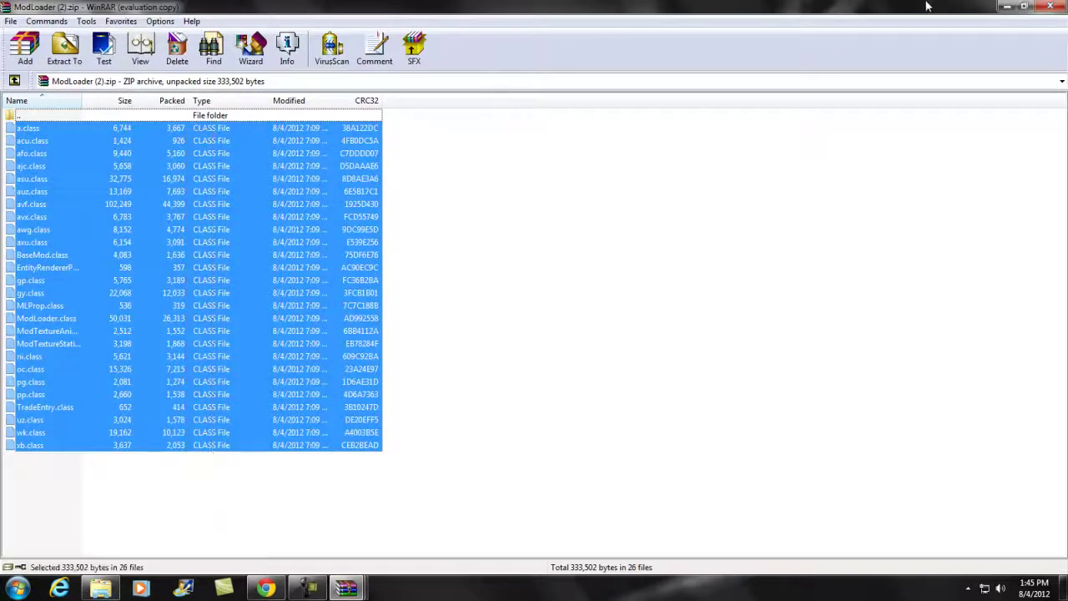
click(1021, 6)
mouse_move(84, 184)
mouse_down()
mouse_move(616, 370)
mouse_move(725, 434)
mouse_up()
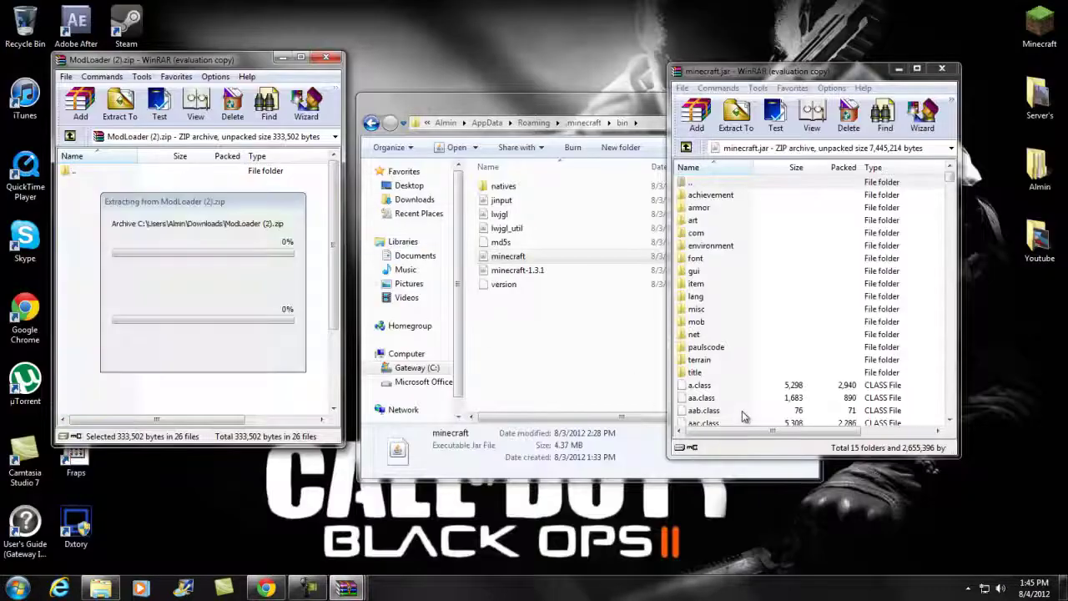
click(814, 377)
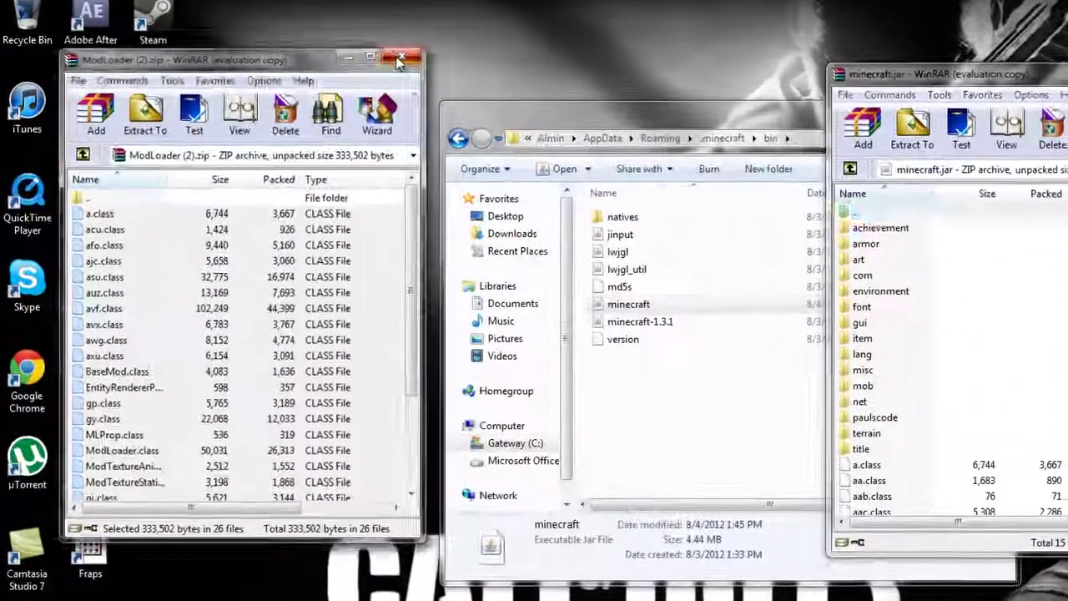
click(399, 61)
Step: Add the three Timber mod files into minecraft.jar, then close the jar and Timber archives
mouse_move(434, 594)
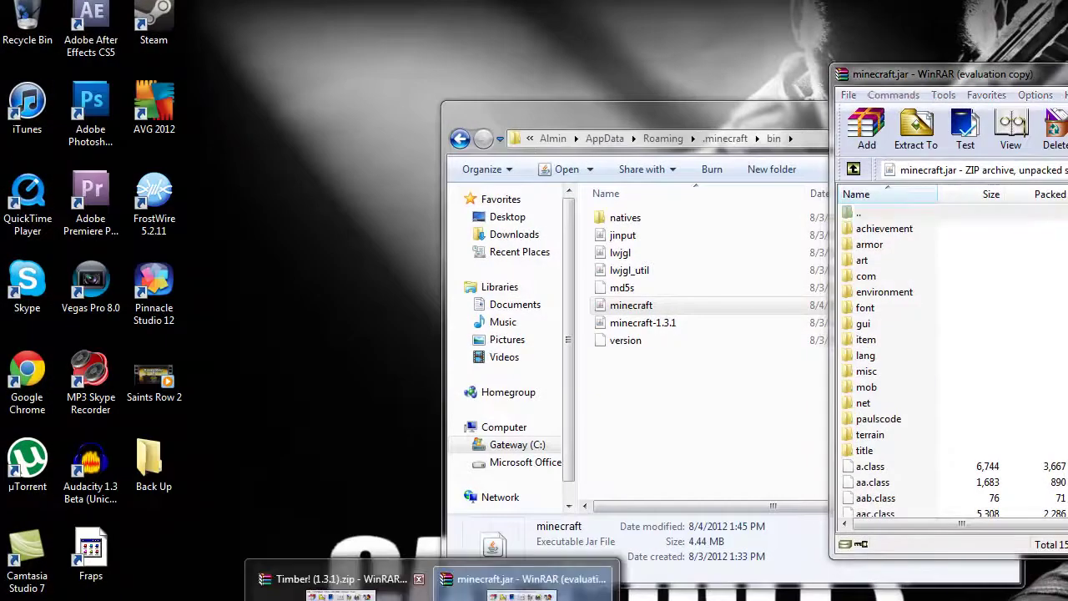
click(350, 584)
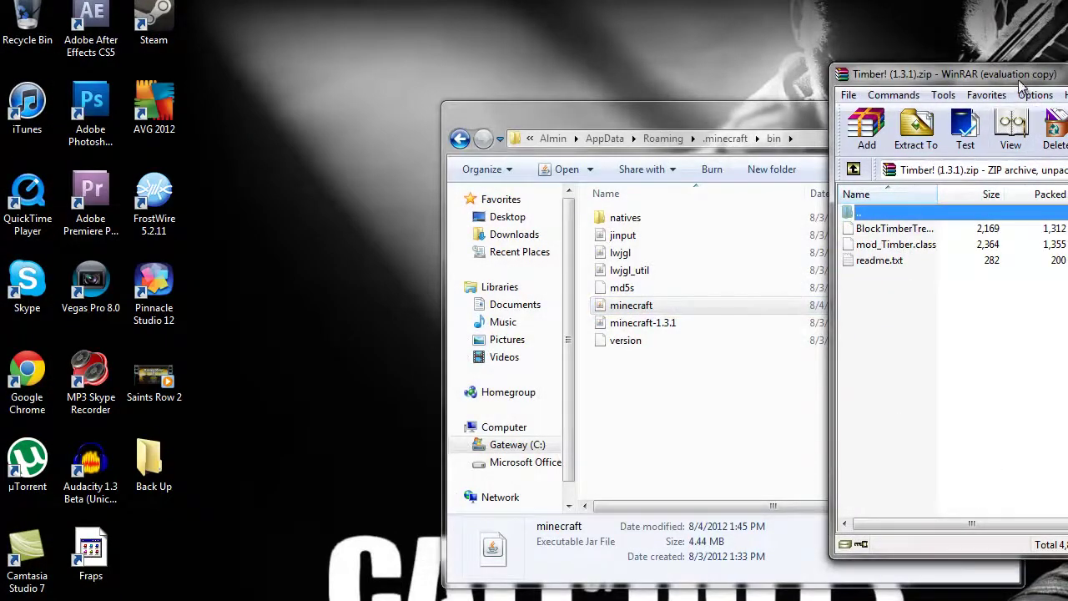
mouse_move(997, 76)
mouse_down()
mouse_move(733, 98)
mouse_move(536, 62)
mouse_up()
click(426, 325)
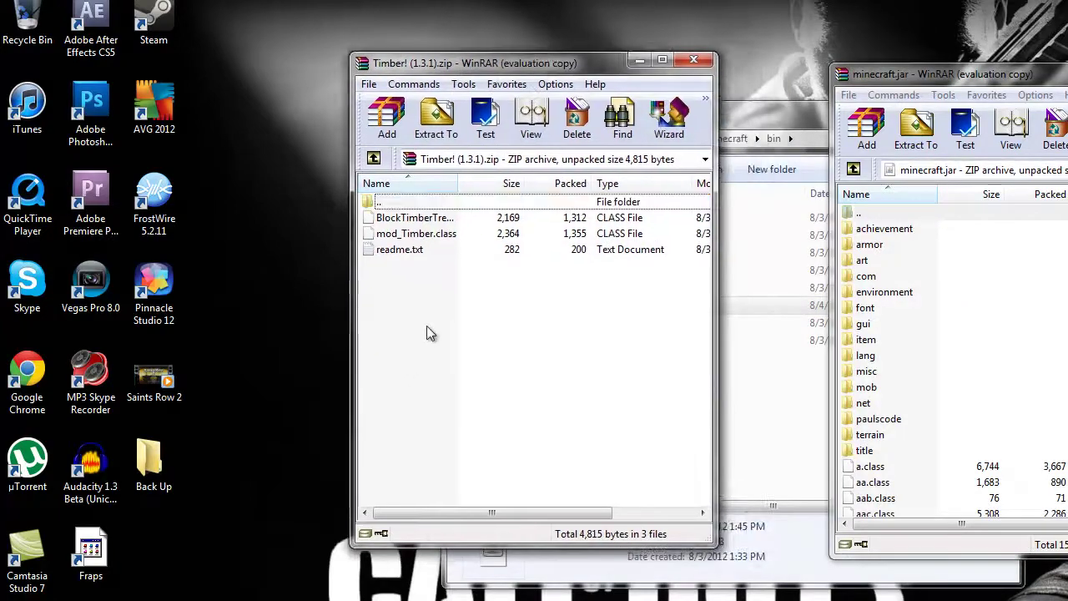
mouse_move(439, 290)
mouse_down()
mouse_move(435, 222)
mouse_move(801, 284)
mouse_up()
click(810, 377)
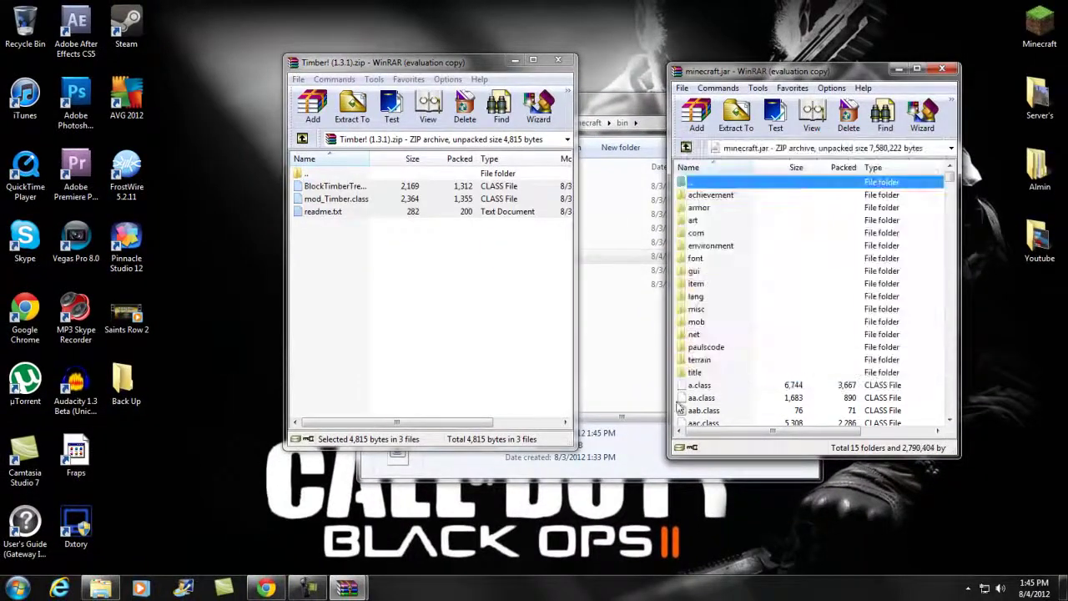
click(940, 70)
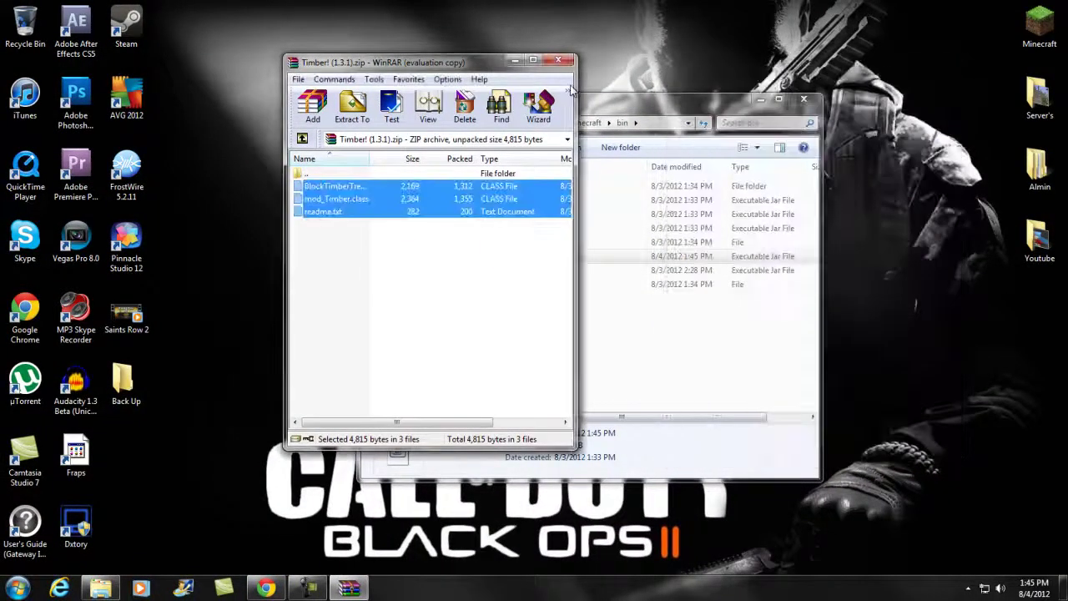
click(558, 60)
Step: Close the bin folder, launch Minecraft 1.3.1 with the launcher maximized, and open Singleplayer
click(806, 100)
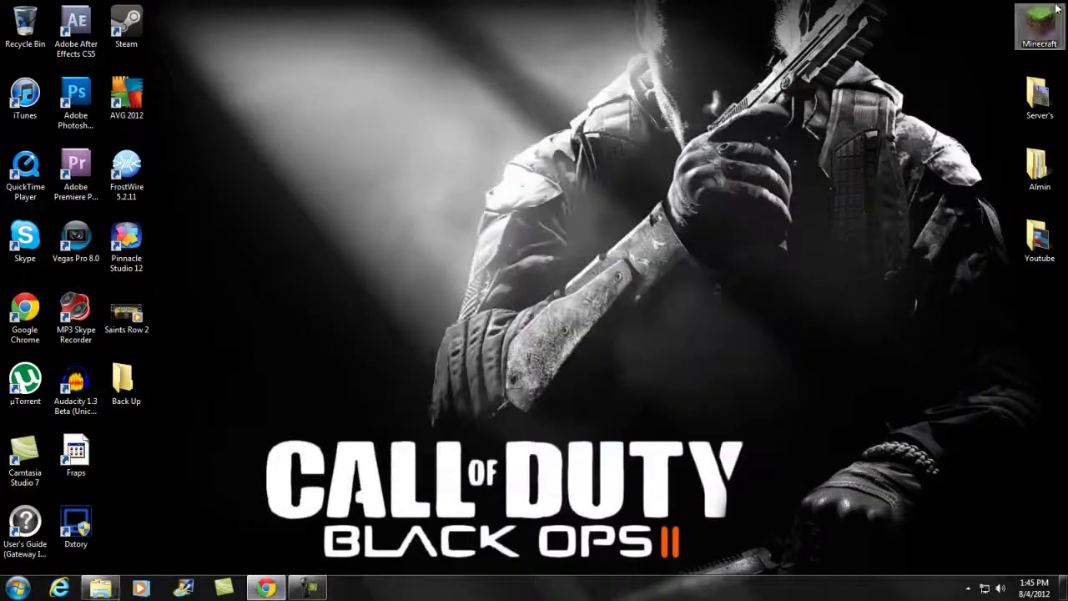
double_click(1040, 27)
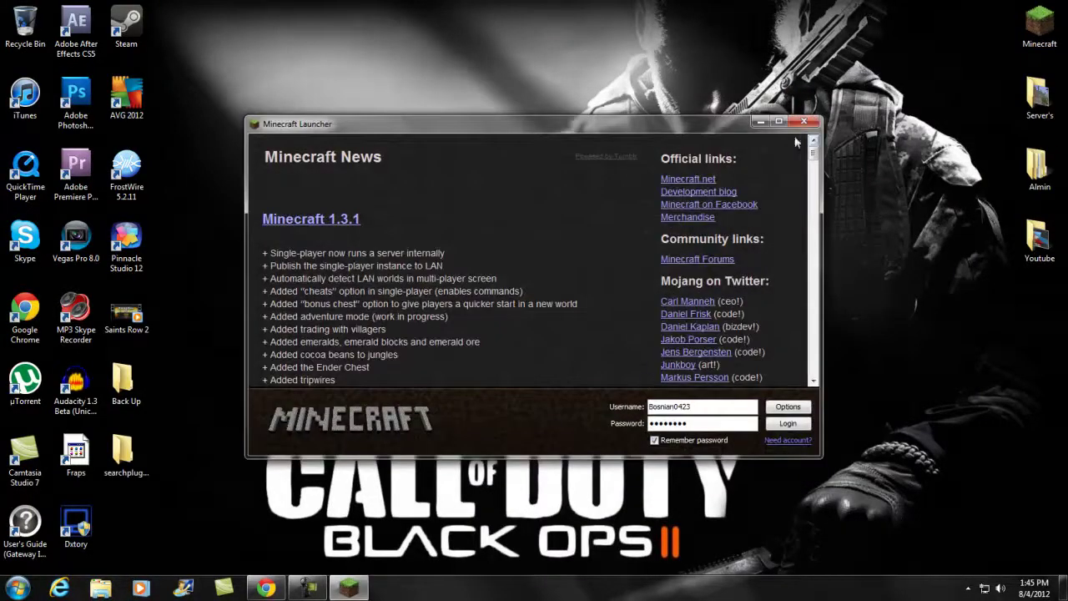
click(778, 124)
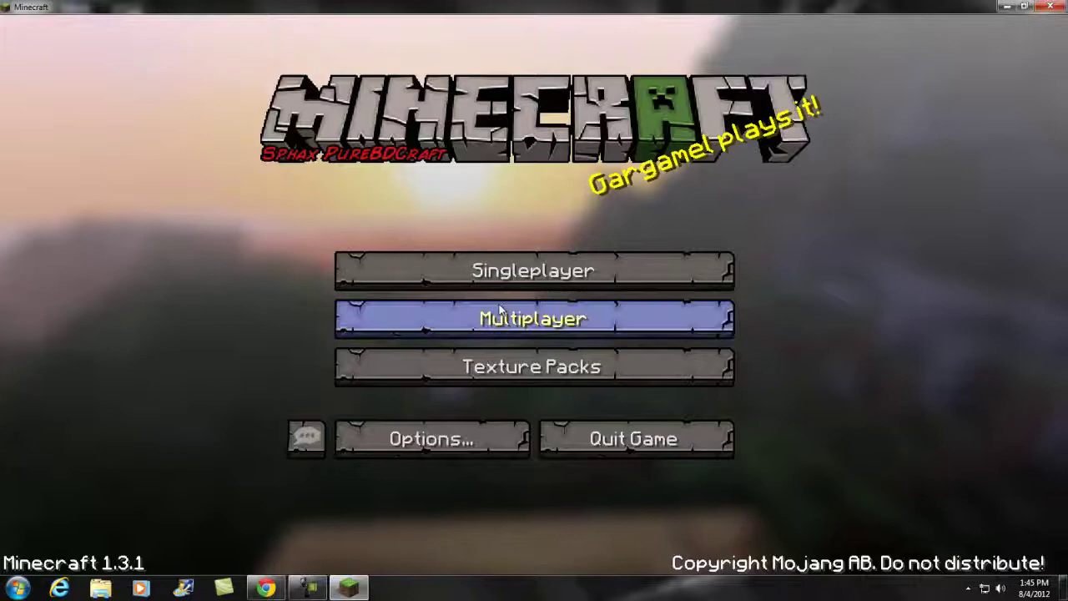
click(492, 278)
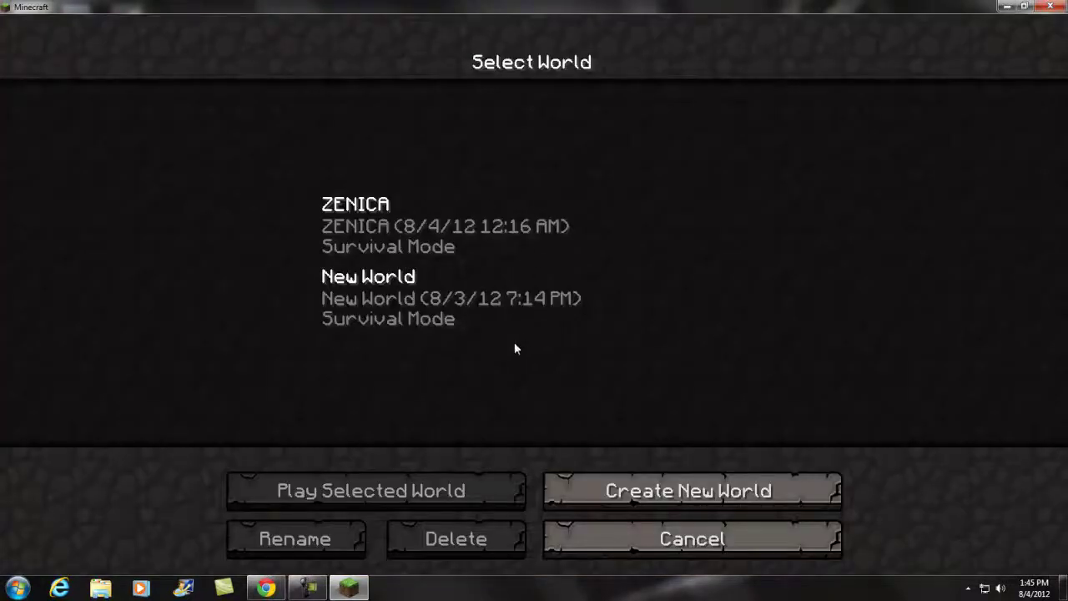
Step: Load New World and check the inventory
click(443, 314)
click(389, 490)
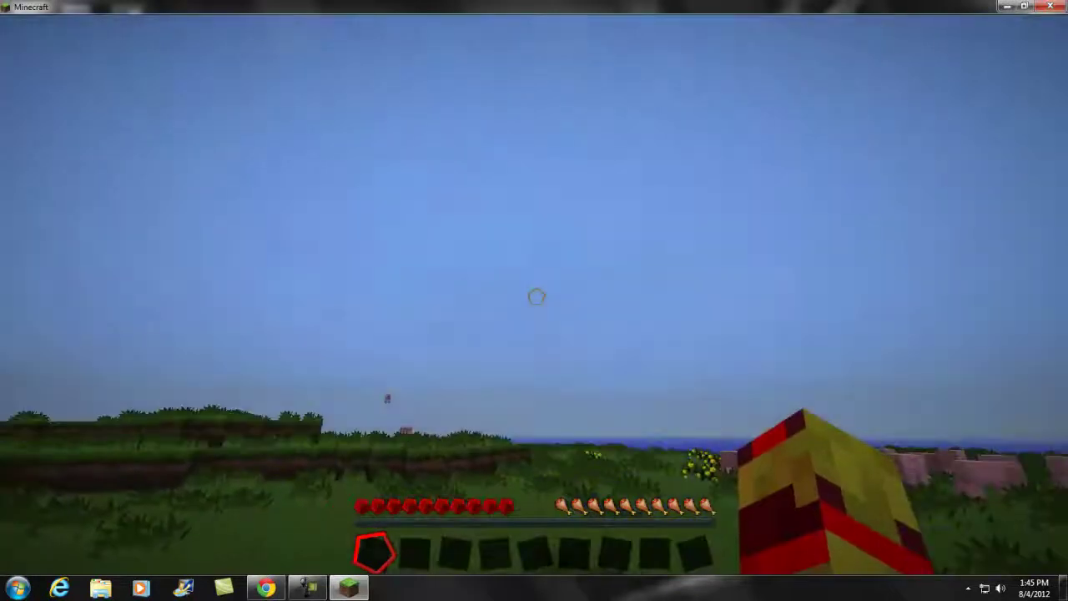
key(e)
key(e)
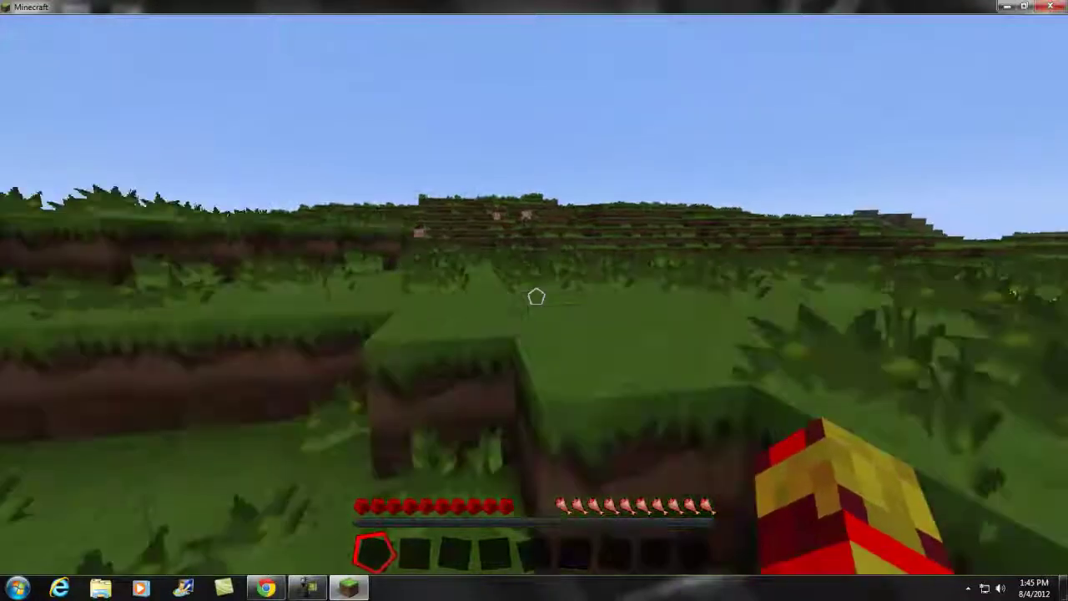
Step: Walk over the hilly grassland onto the sand beside the desert temple and open the inventory
key(w)
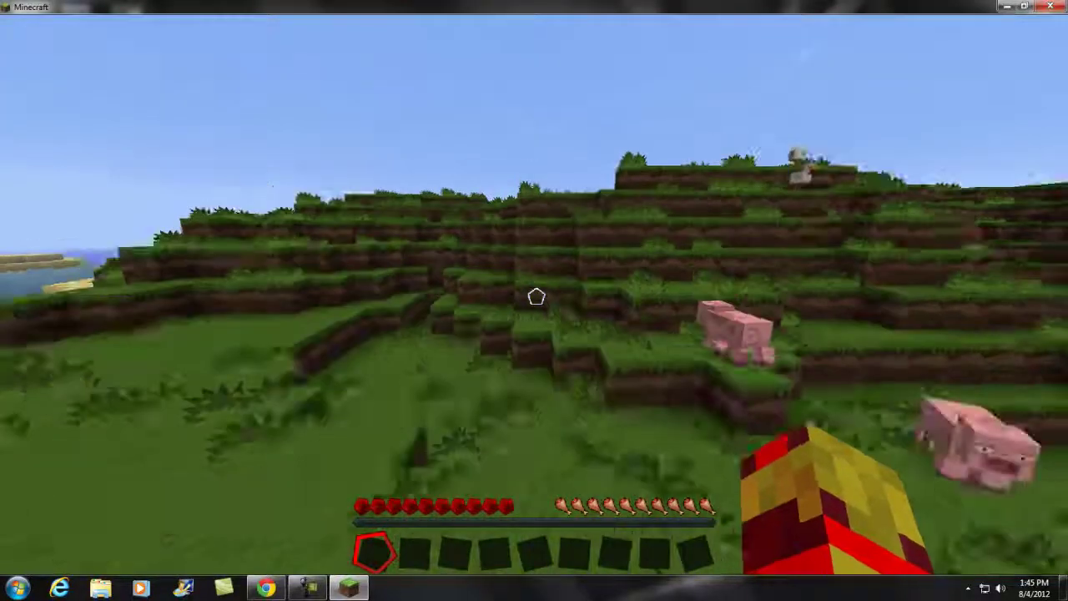
key(w)
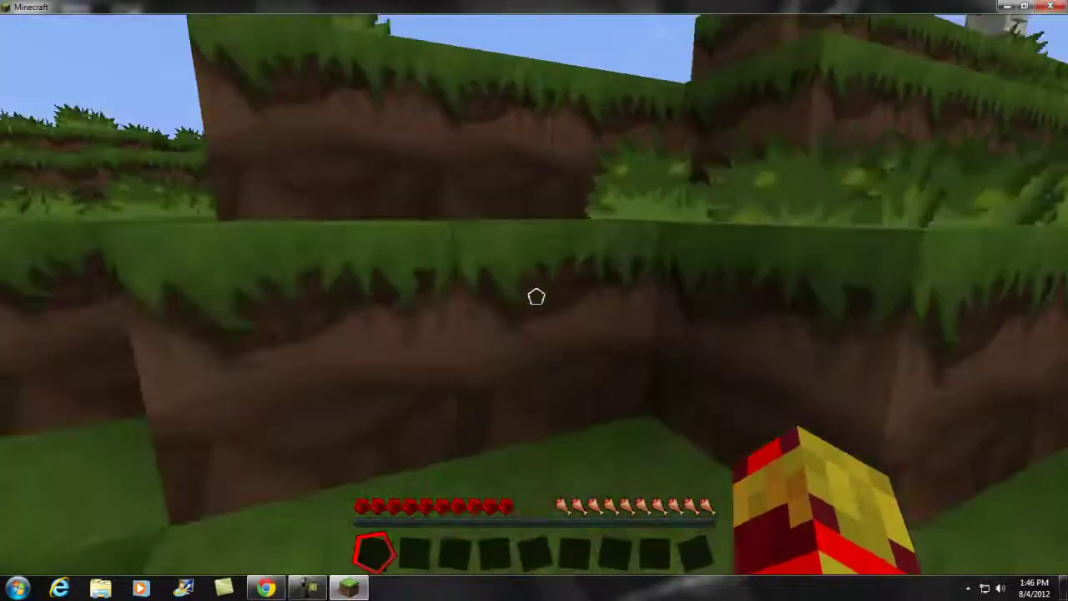
key(space)
key(w)
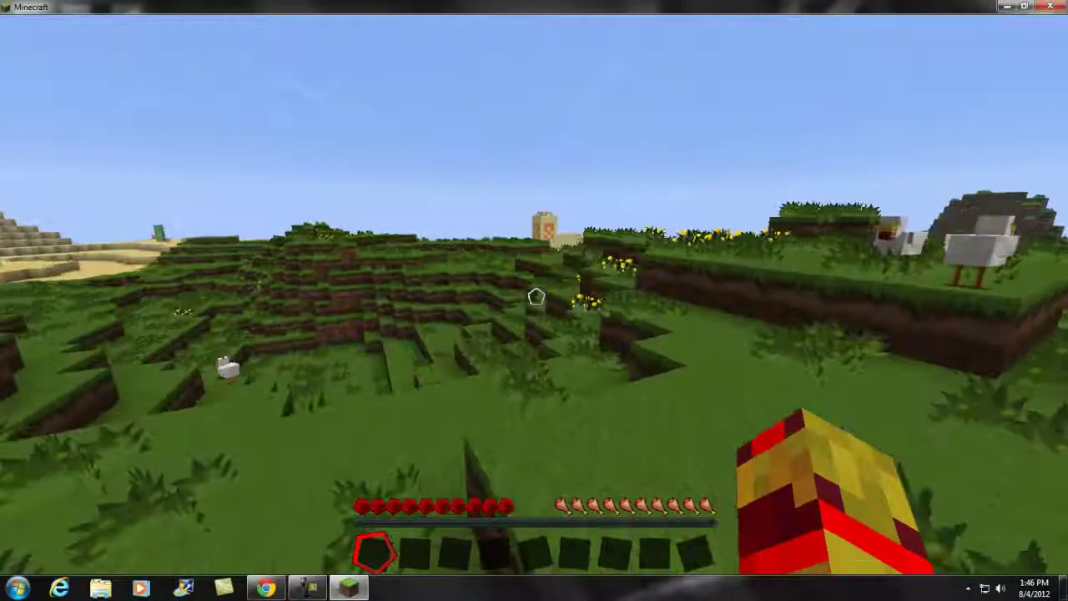
key(w)
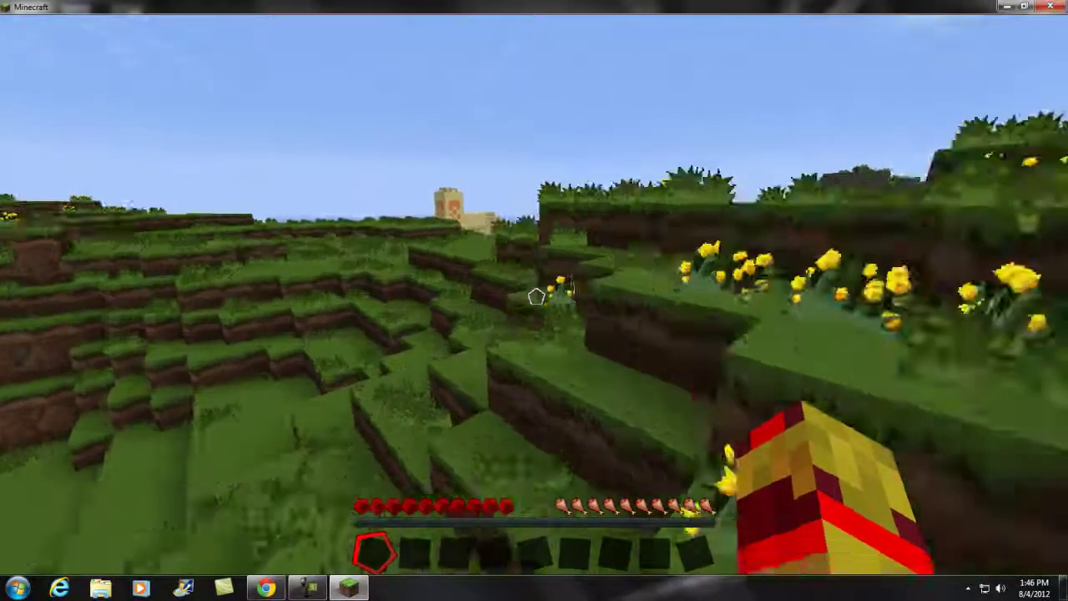
key(w)
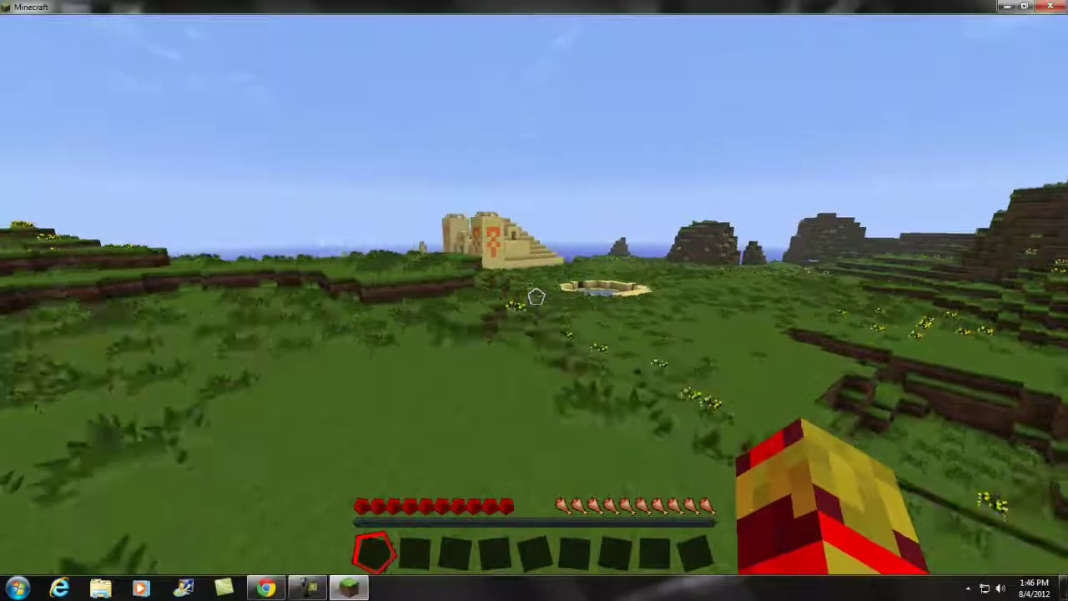
key(w)
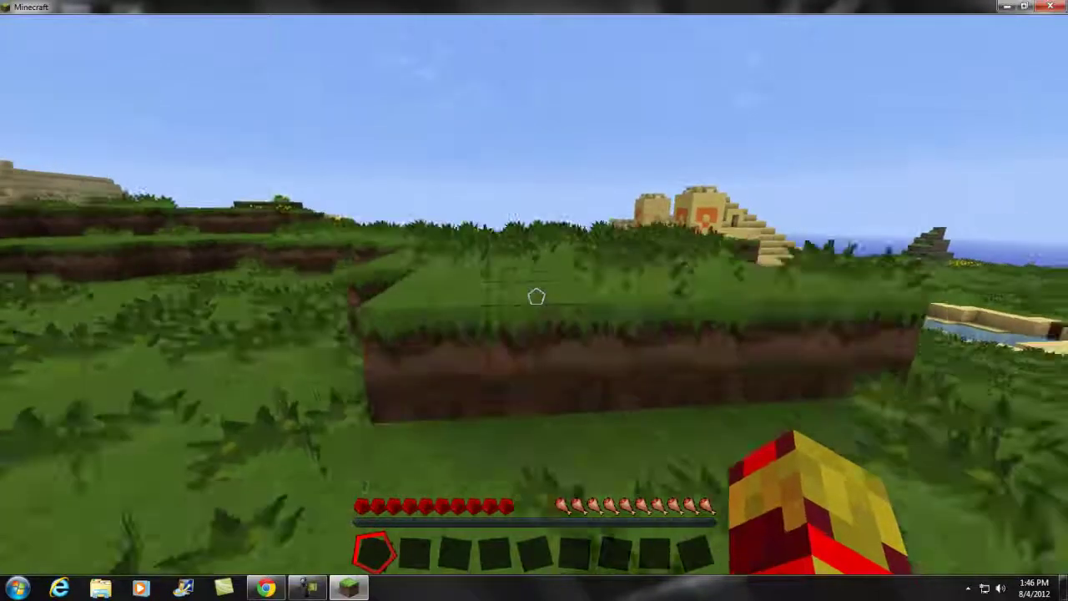
key(w)
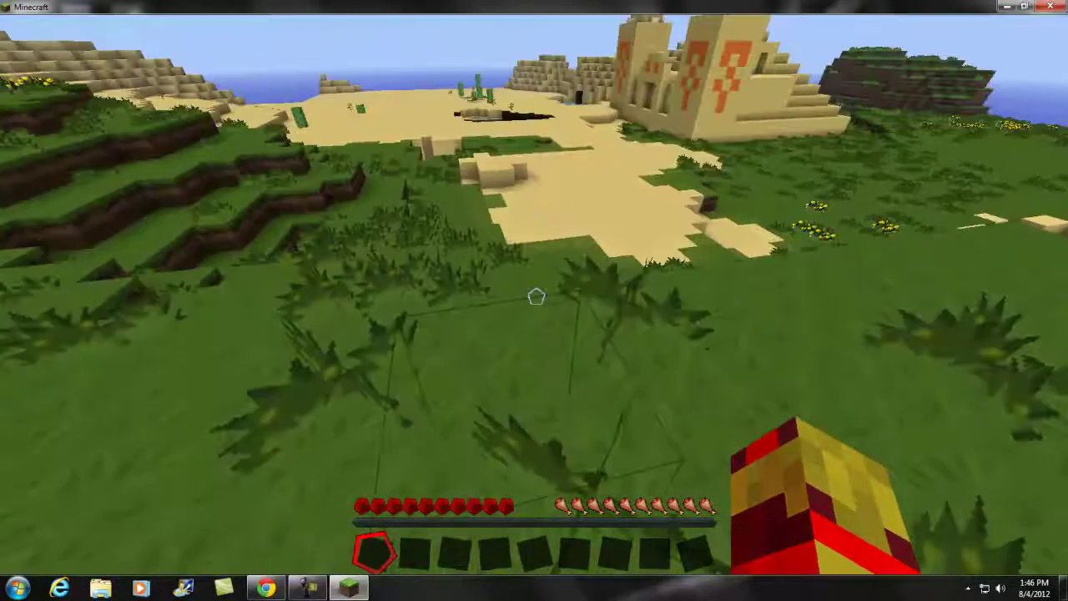
key(w)
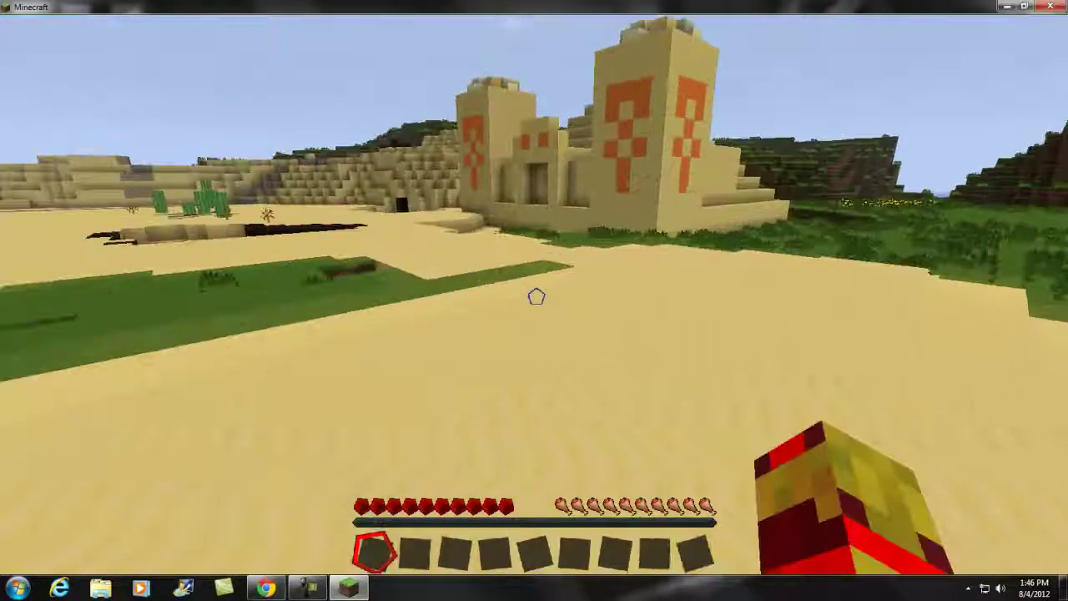
key(e)
key(e)
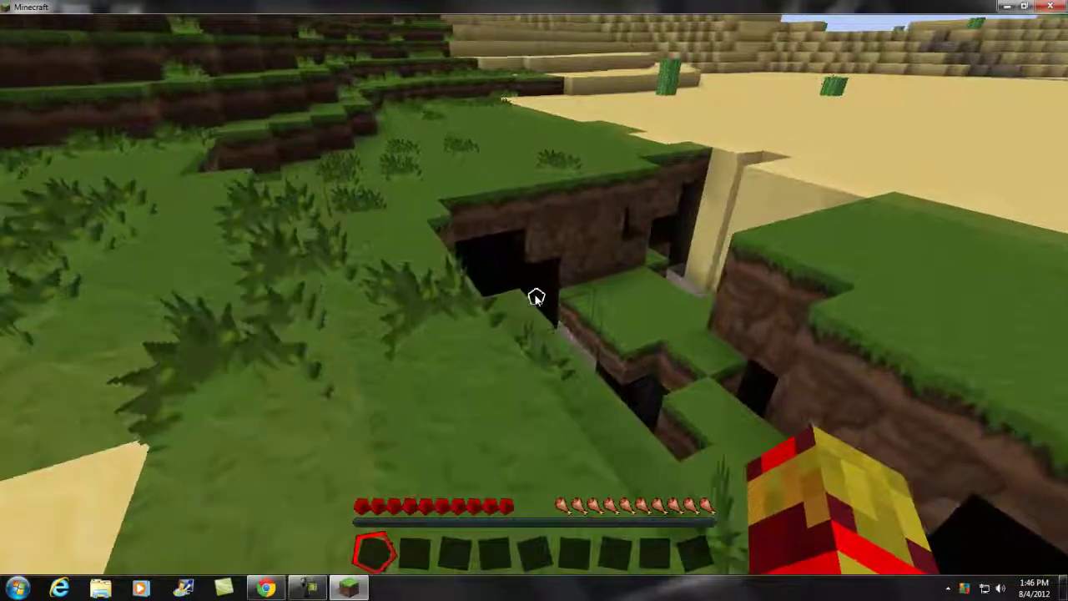
Step: Save and quit to the title screen, then reload New World from Singleplayer
key(Escape)
click(499, 377)
click(492, 286)
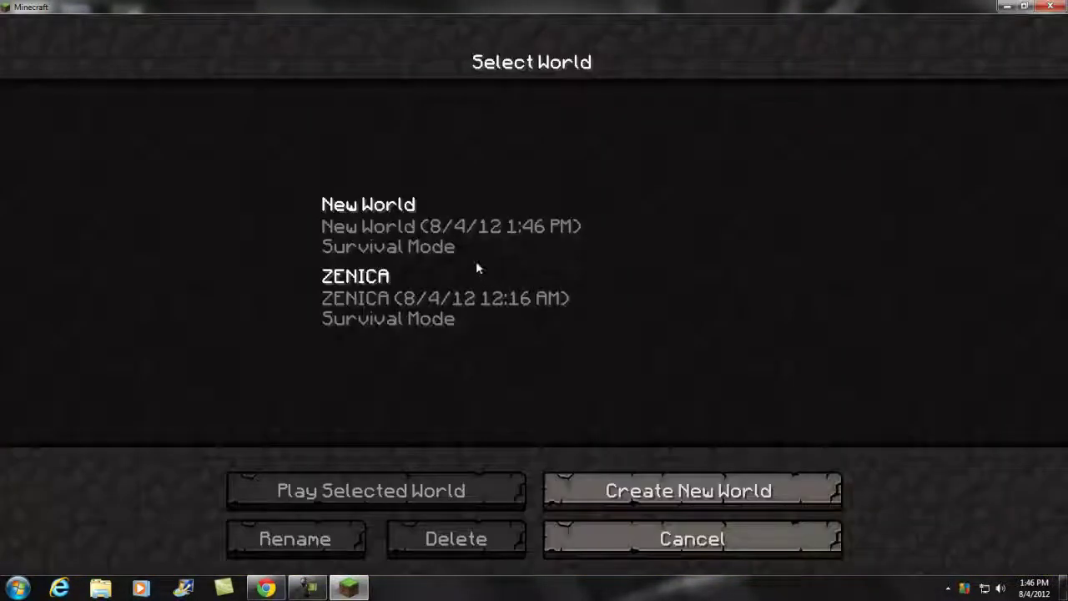
click(476, 255)
click(385, 497)
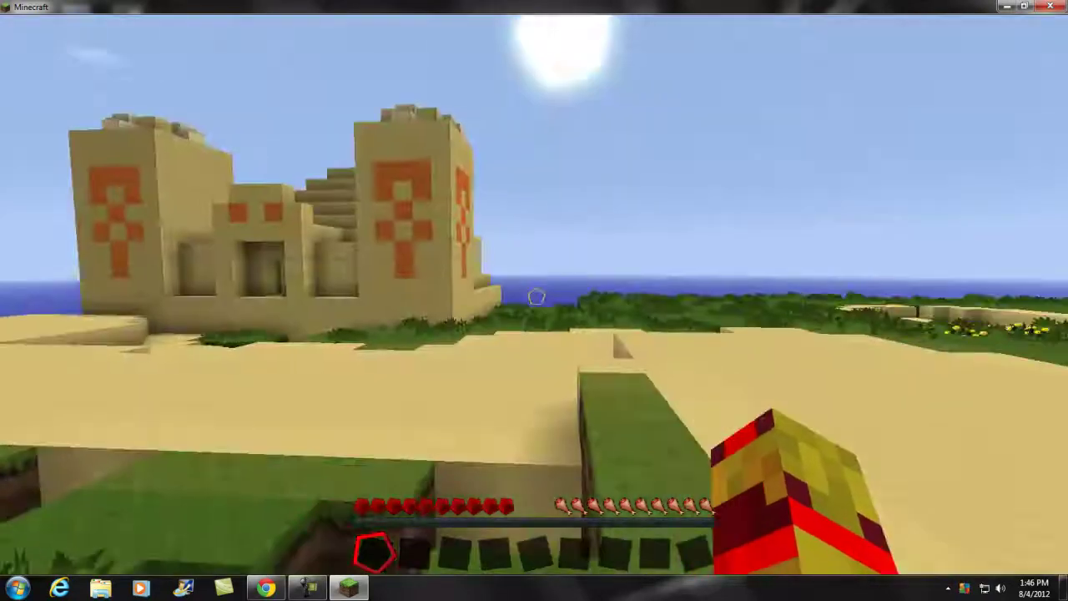
mouse_move(536, 296)
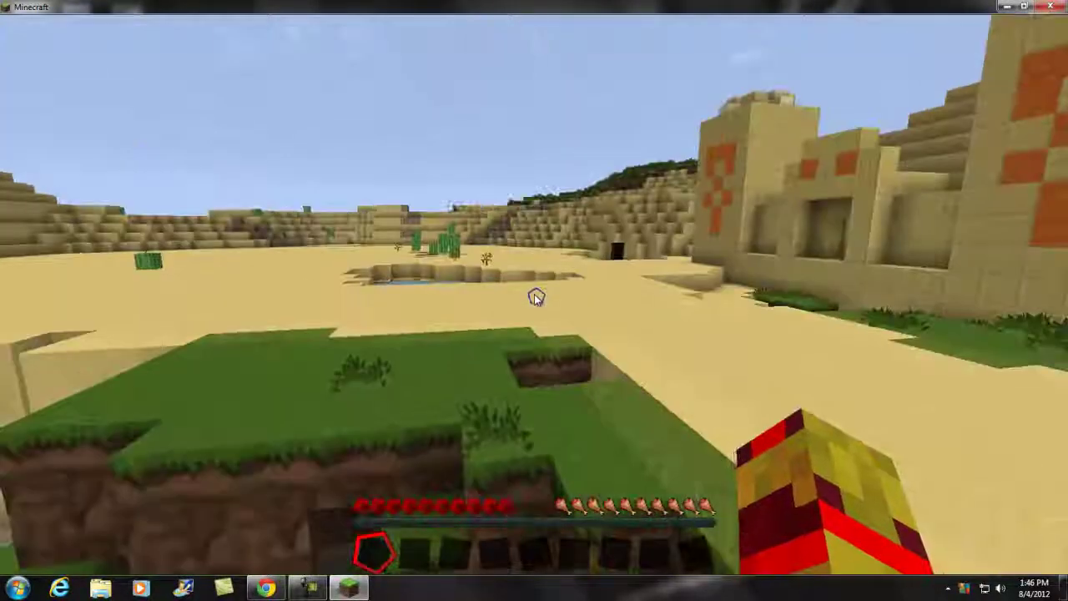
Step: Save and leave New World again, then load it once more
key(Escape)
click(525, 391)
click(469, 274)
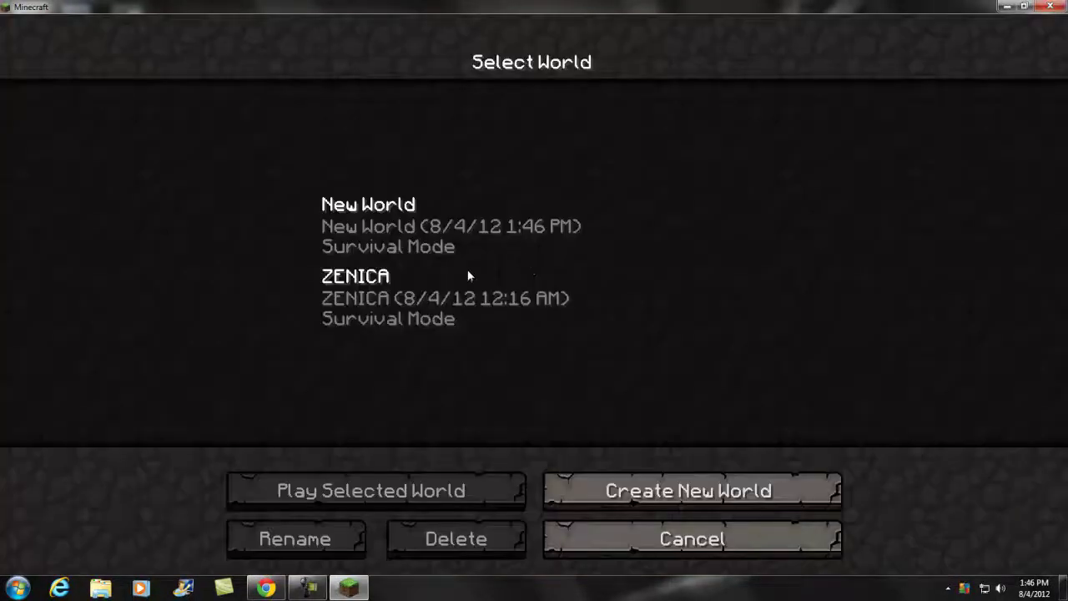
click(424, 232)
click(371, 493)
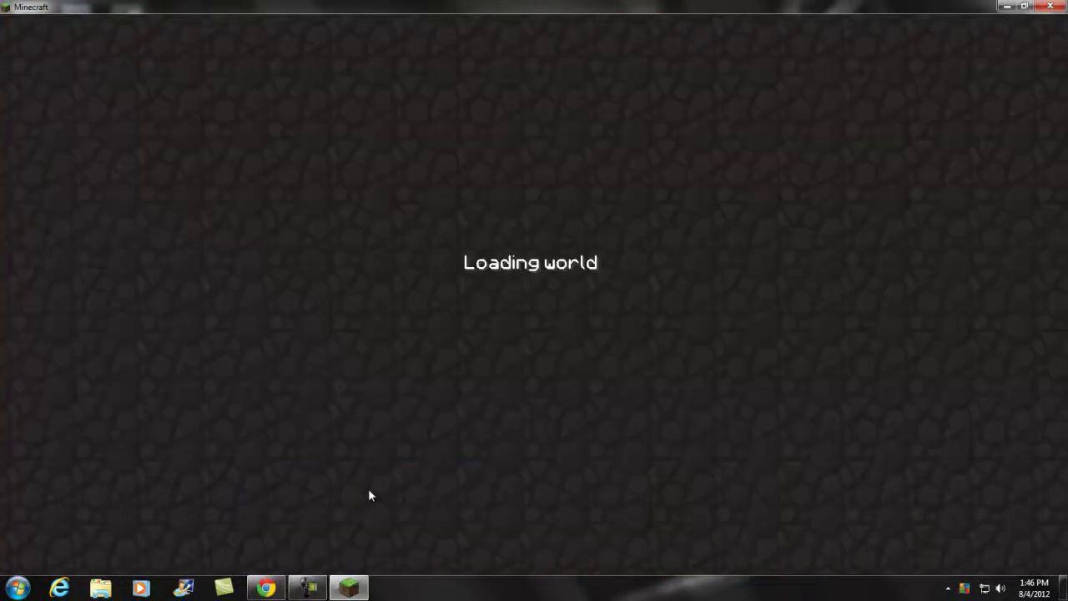
Step: Save and quit, load the ZENICA world, and bring up its game menu
key(Escape)
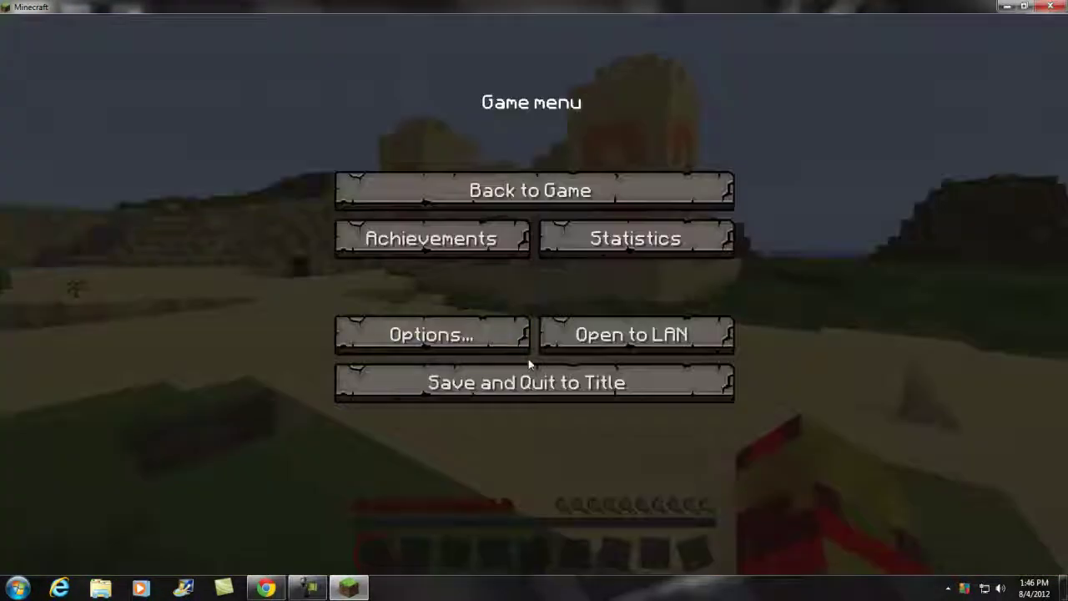
click(529, 367)
click(482, 276)
click(482, 279)
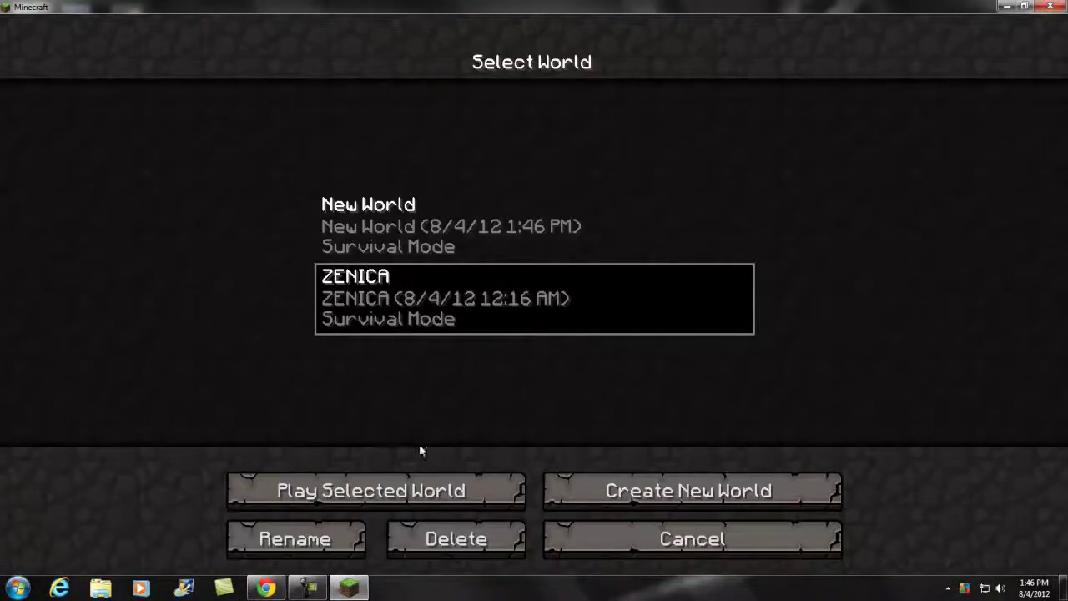
click(406, 483)
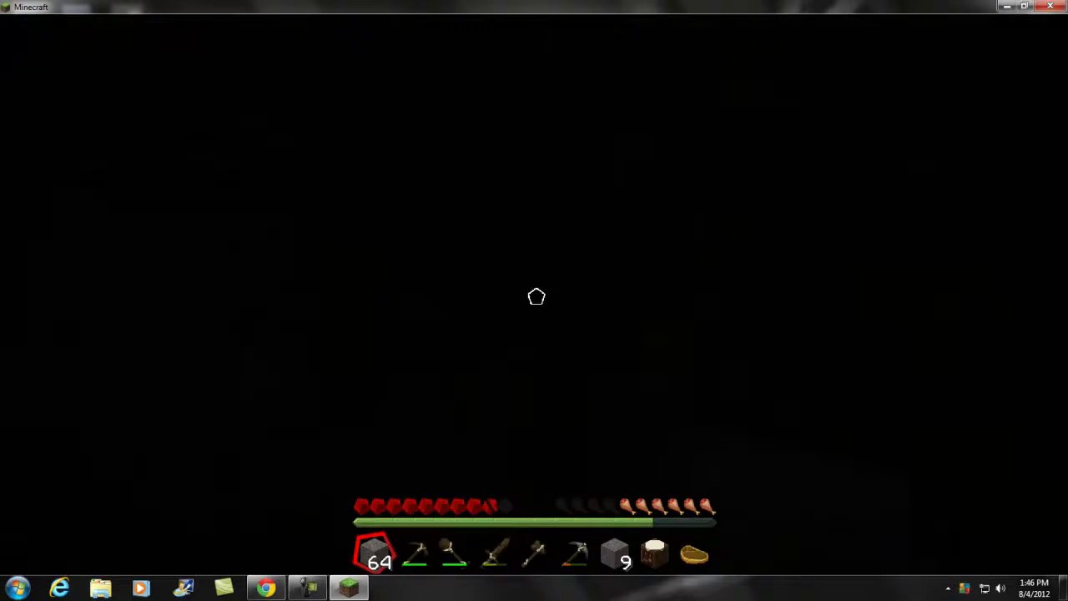
key(Escape)
Step: Save and quit the ZENICA world, then generate a fresh Survival world named New World
click(537, 379)
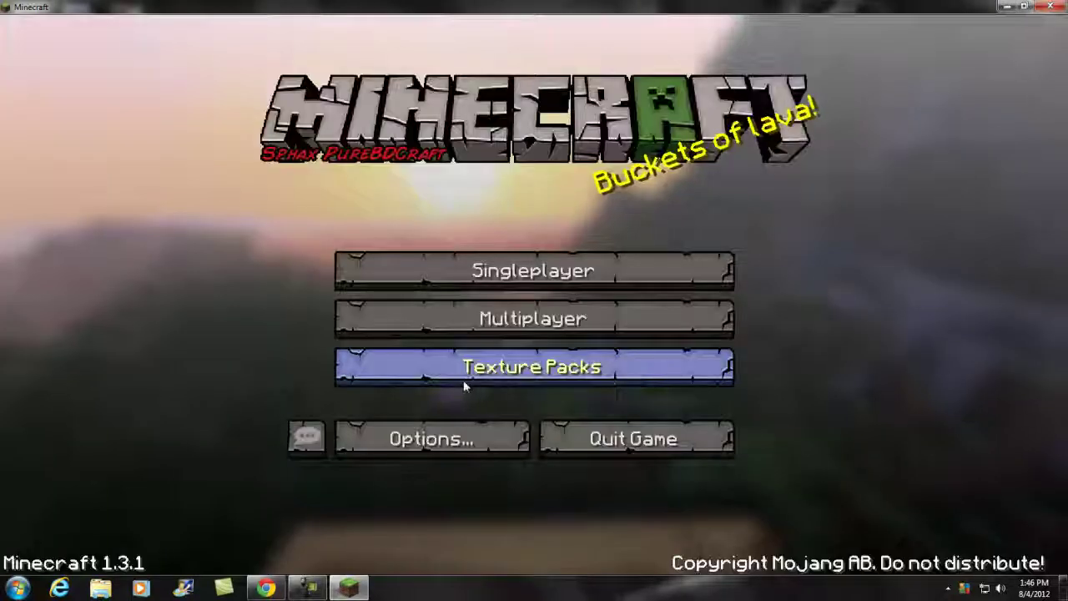
click(490, 269)
click(634, 483)
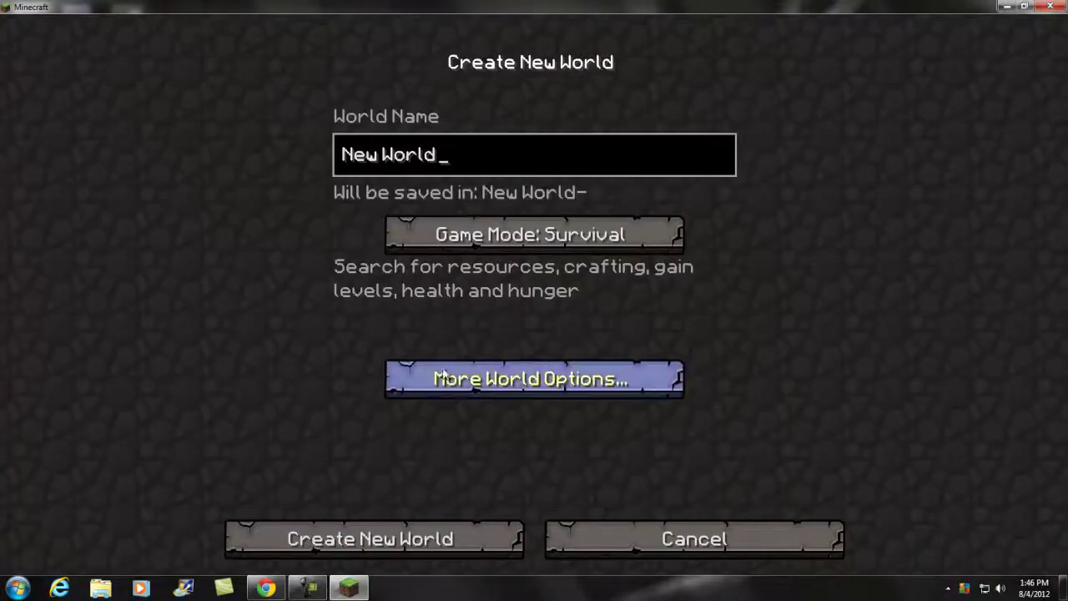
click(380, 537)
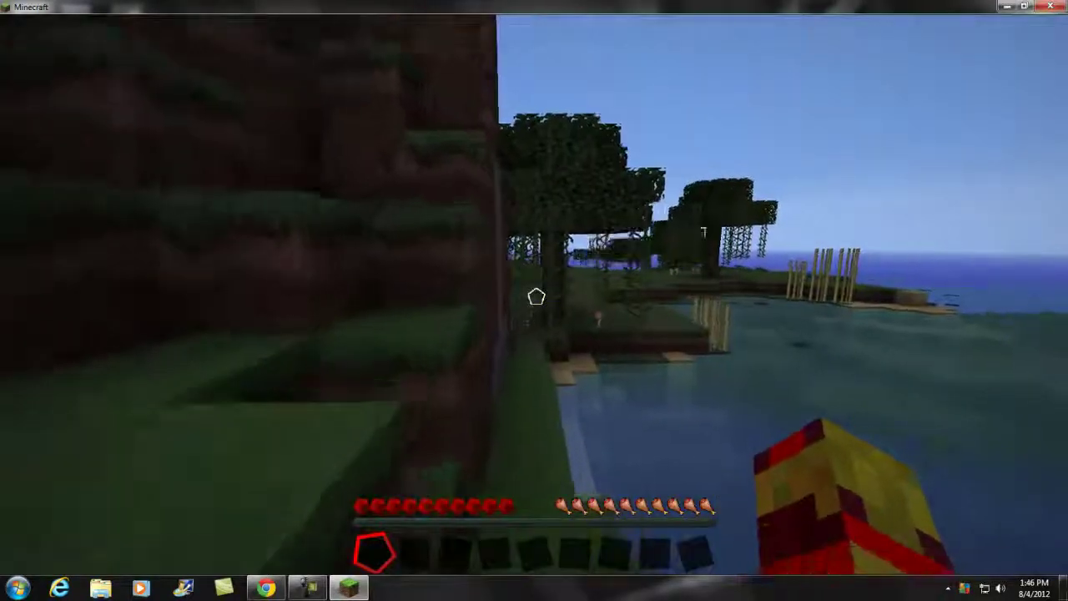
Step: Walk into the jungle trees, chop logs from a trunk, and open the inventory
key(w)
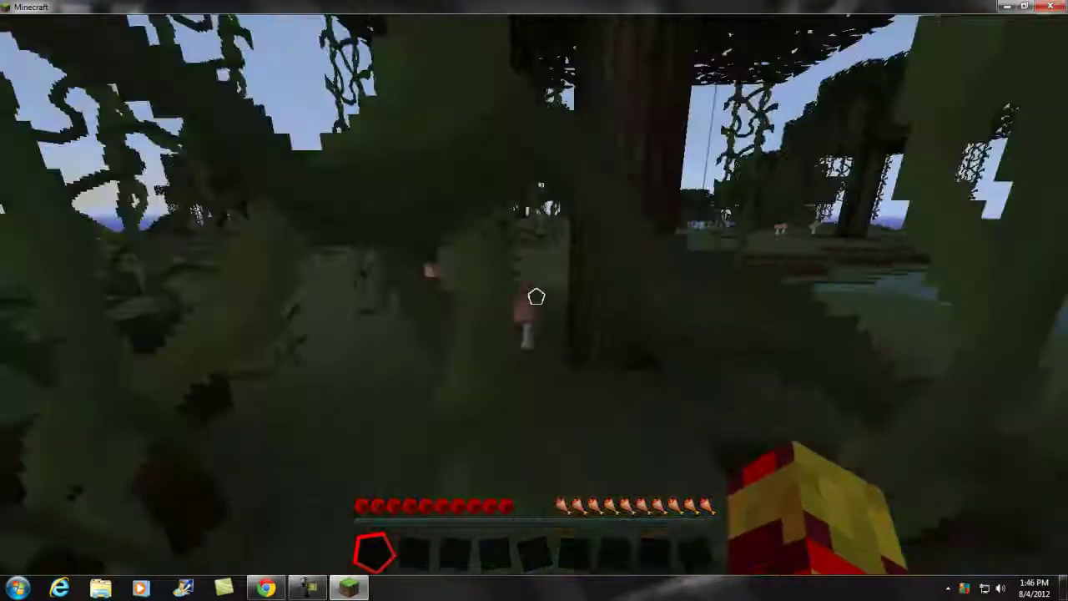
key(w)
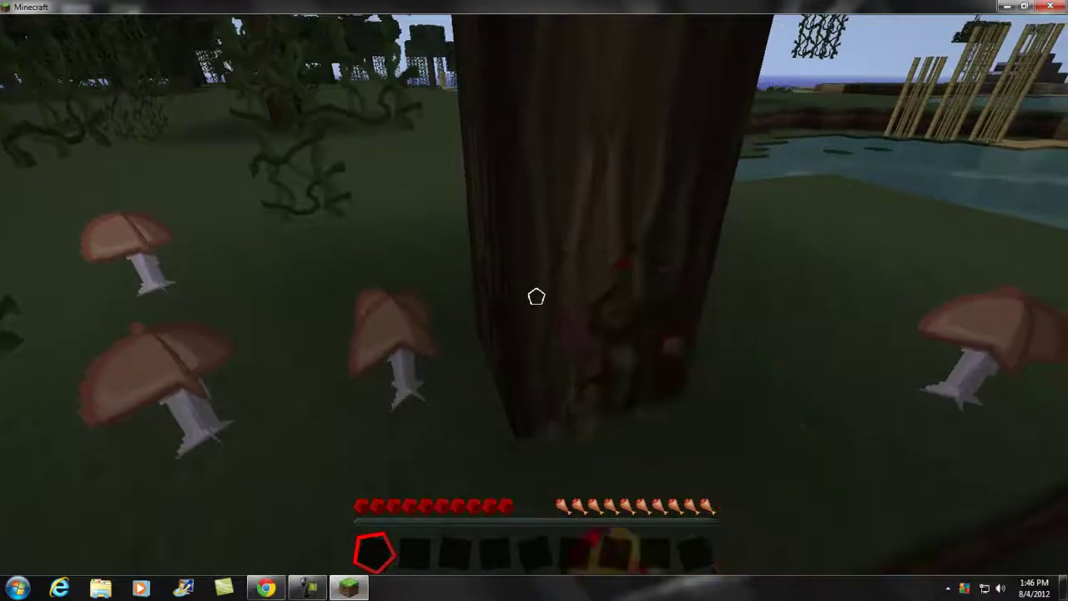
click(537, 296)
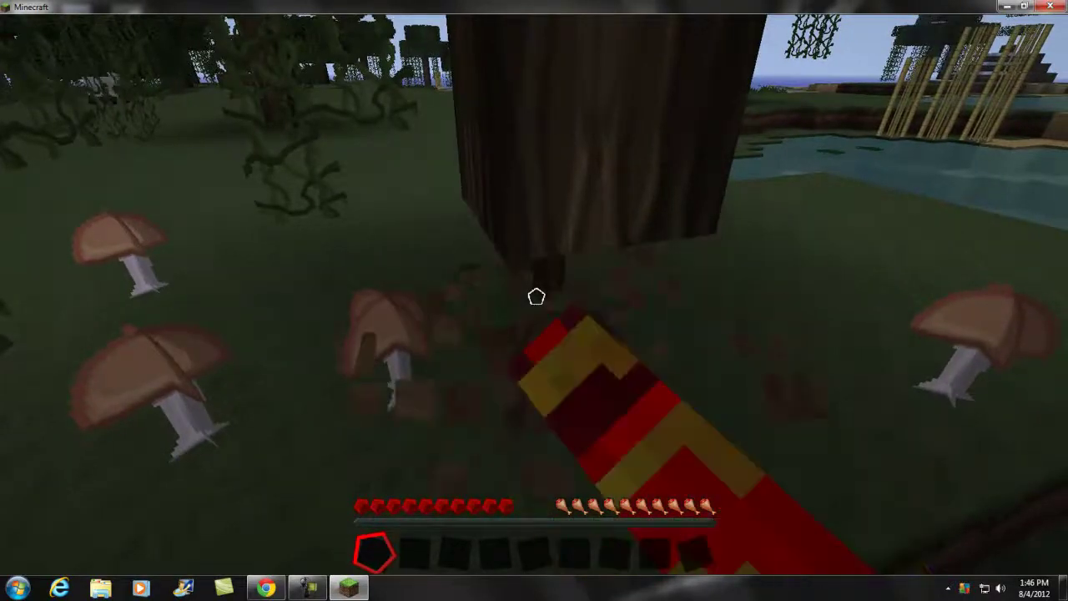
click(537, 297)
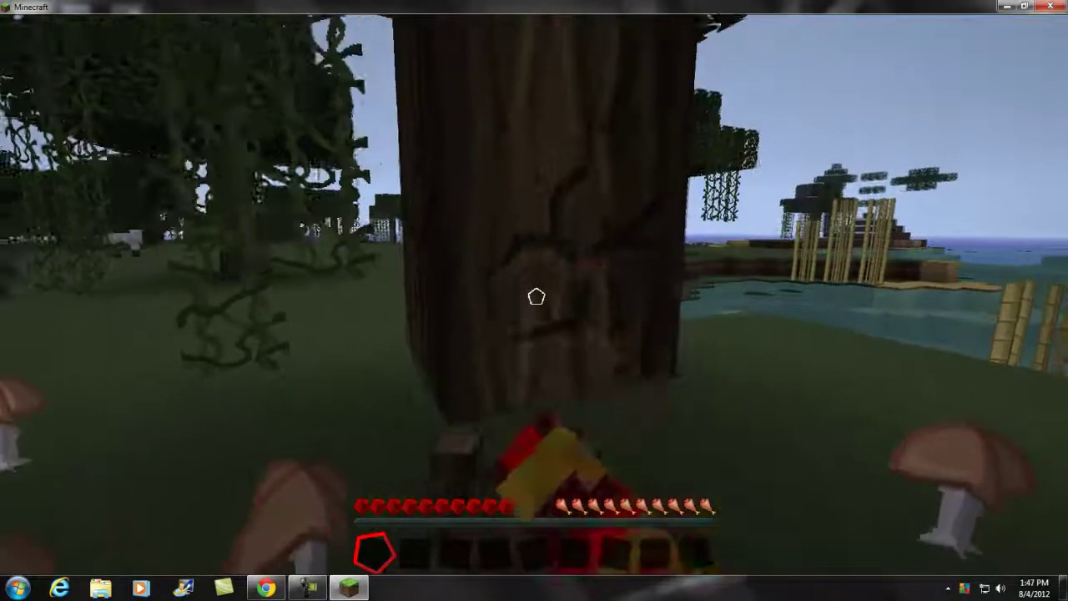
click(537, 296)
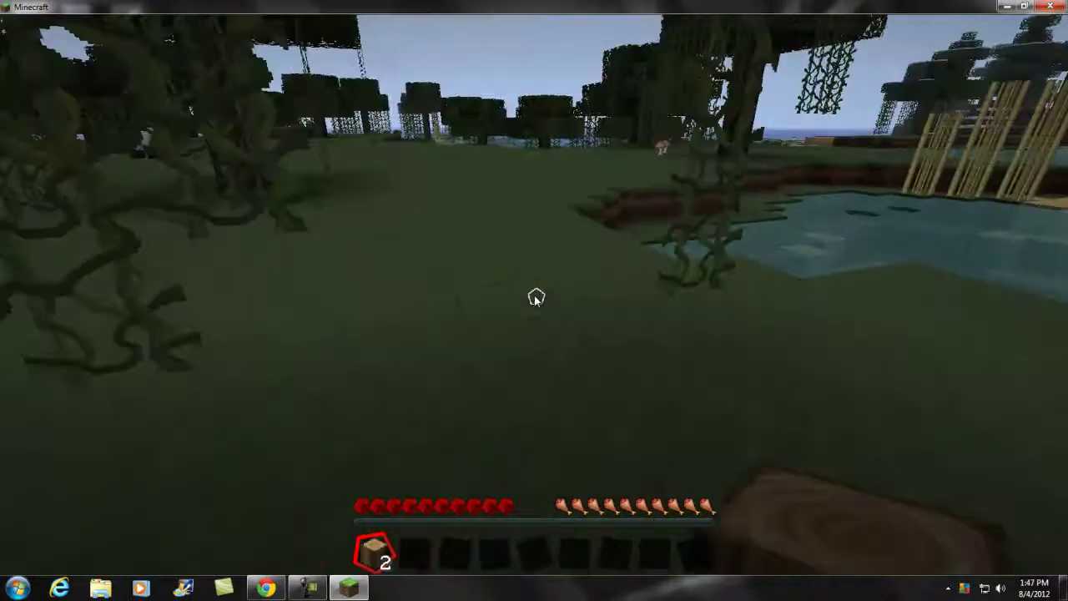
key(e)
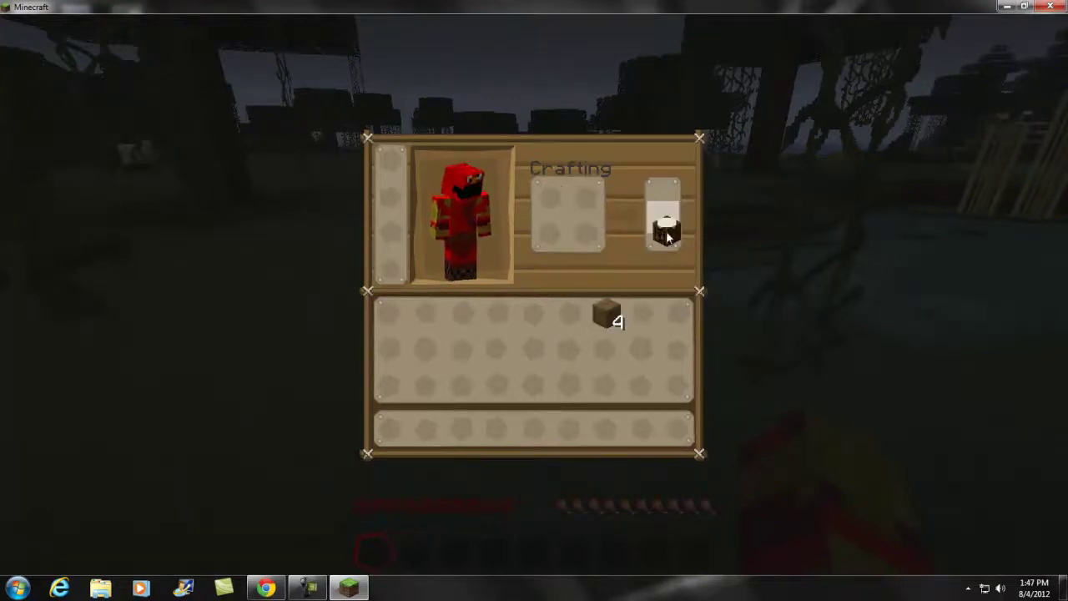
Step: Place the crafting table on the ground in front of you
key(e)
scroll(536, 296, down, 8)
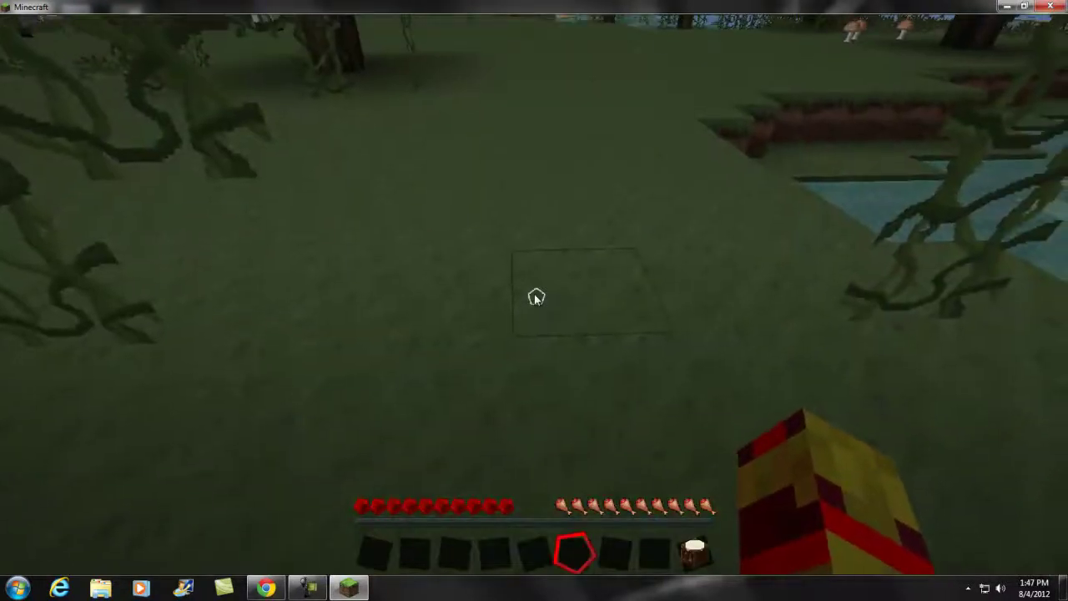
right_click(537, 296)
right_click(537, 296)
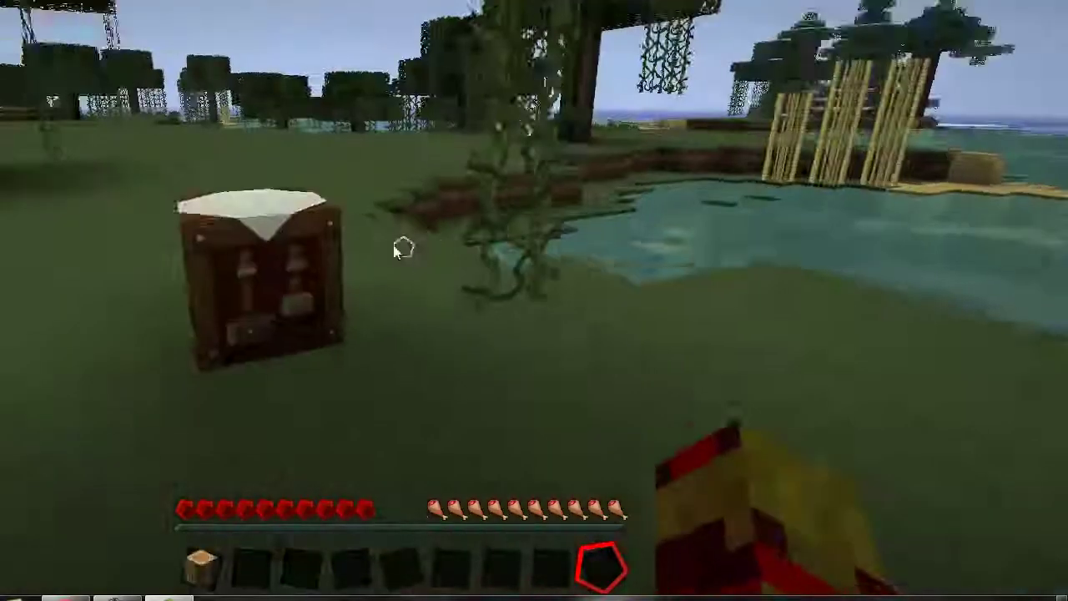
Step: At the crafting table, turn a log into planks, craft a wooden axe, and put it in hotbar slot 1
right_click(404, 247)
click(363, 146)
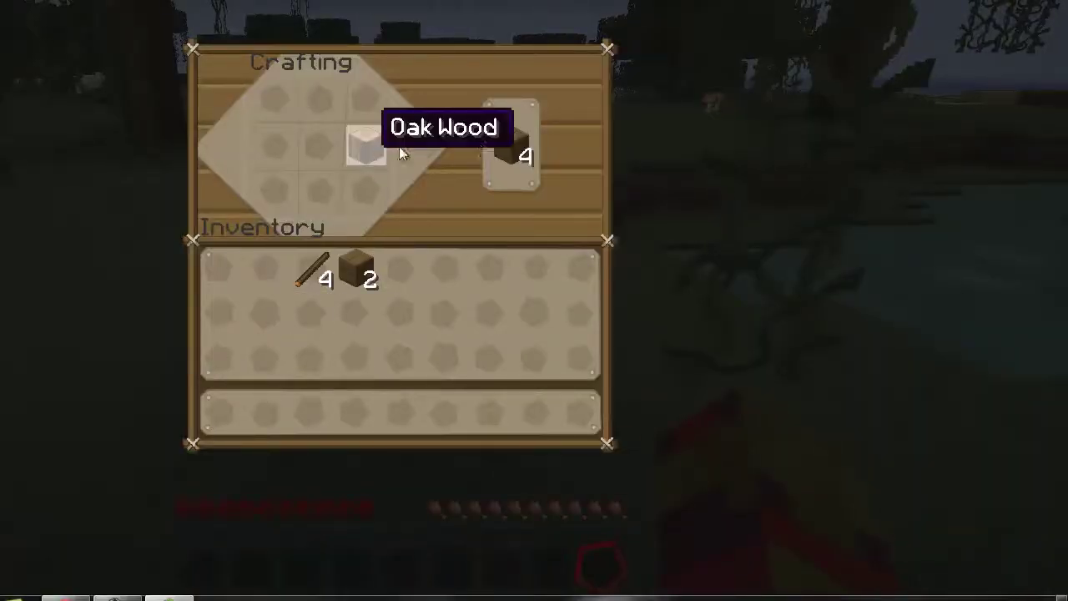
shift+click(526, 141)
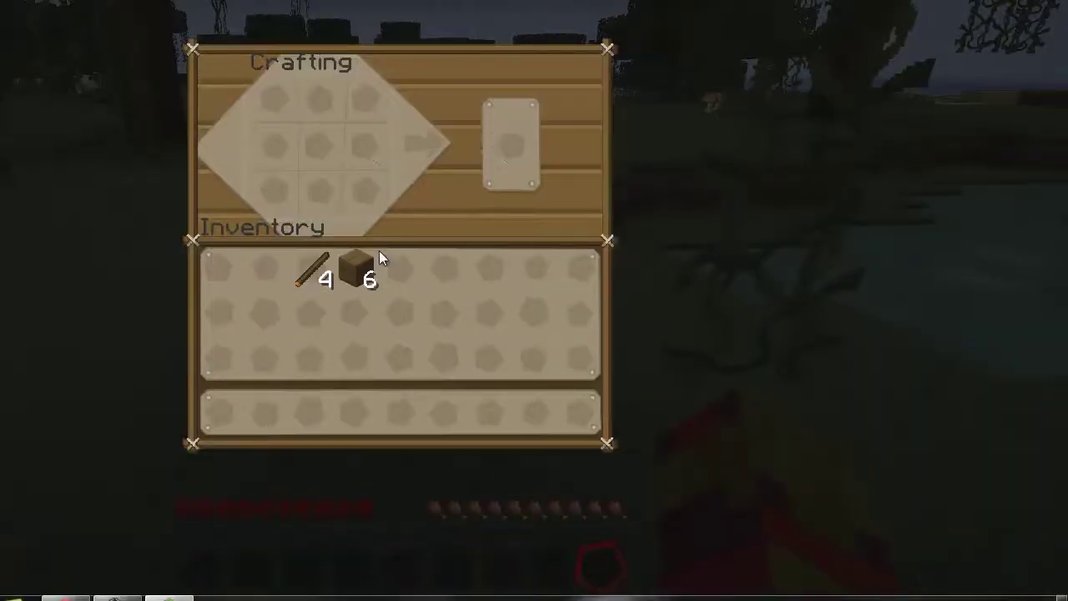
click(261, 147)
right_click(261, 147)
right_click(276, 100)
click(317, 117)
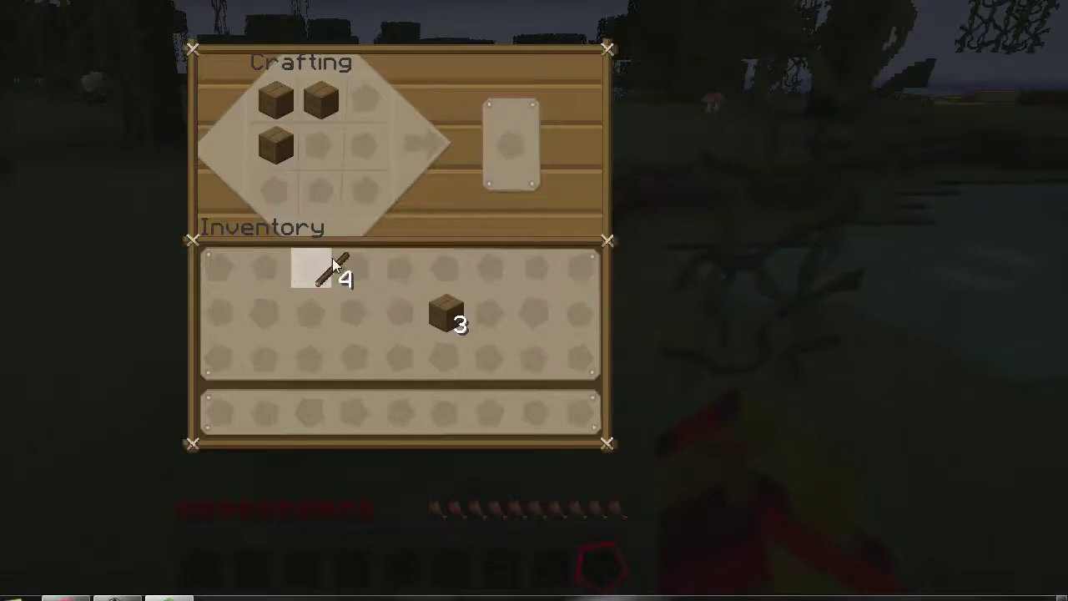
click(511, 143)
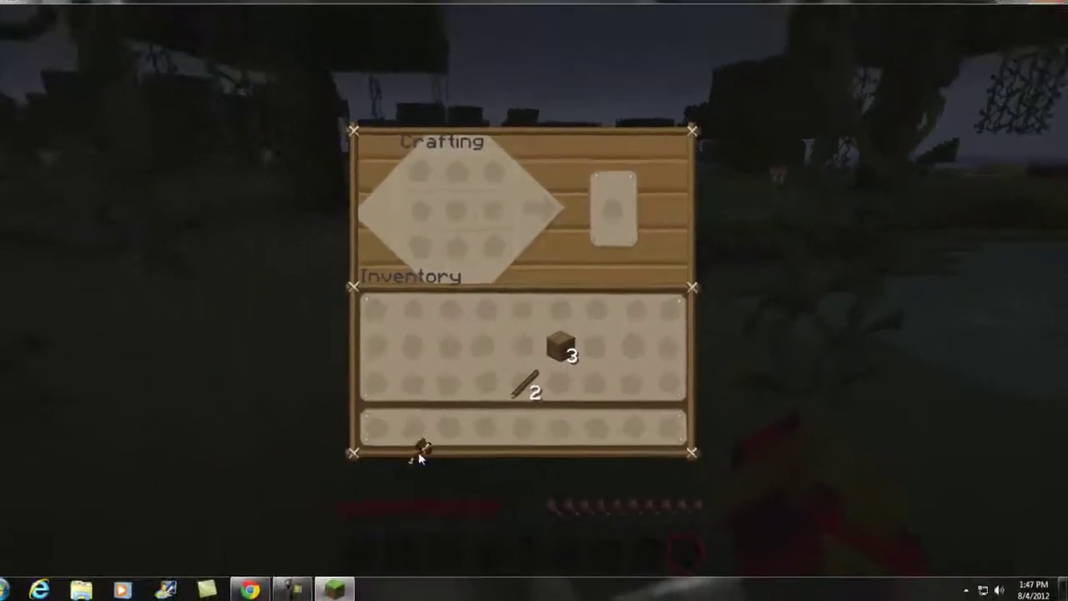
click(219, 412)
key(Escape)
Step: Hold the wooden axe and fell two swamp trees whole by chopping their trunks
scroll(537, 297, up, 8)
key(w)
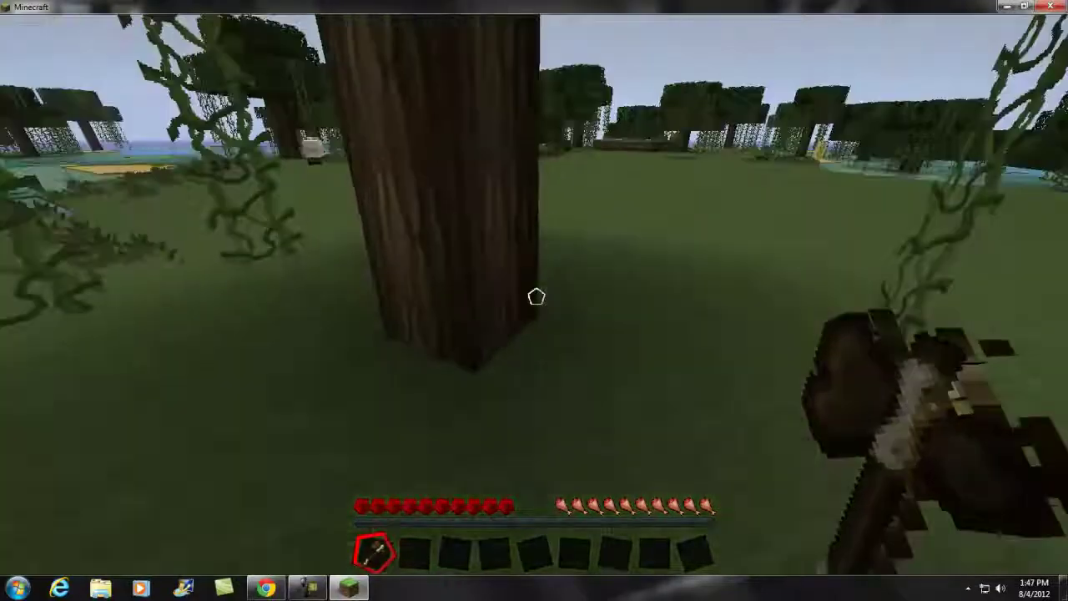
click(536, 296)
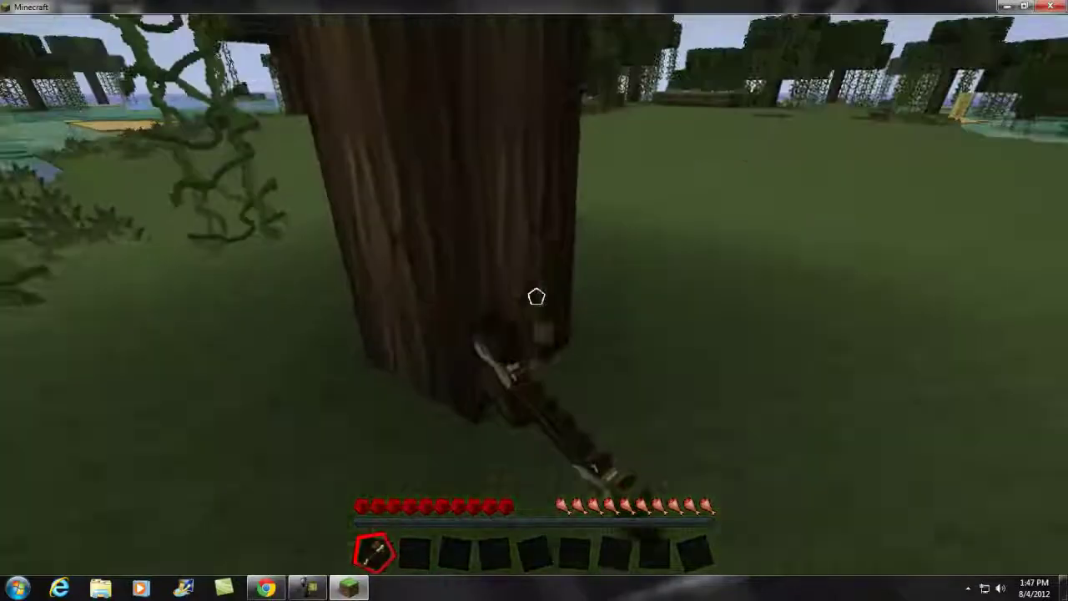
drag(536, 296, 536, 297)
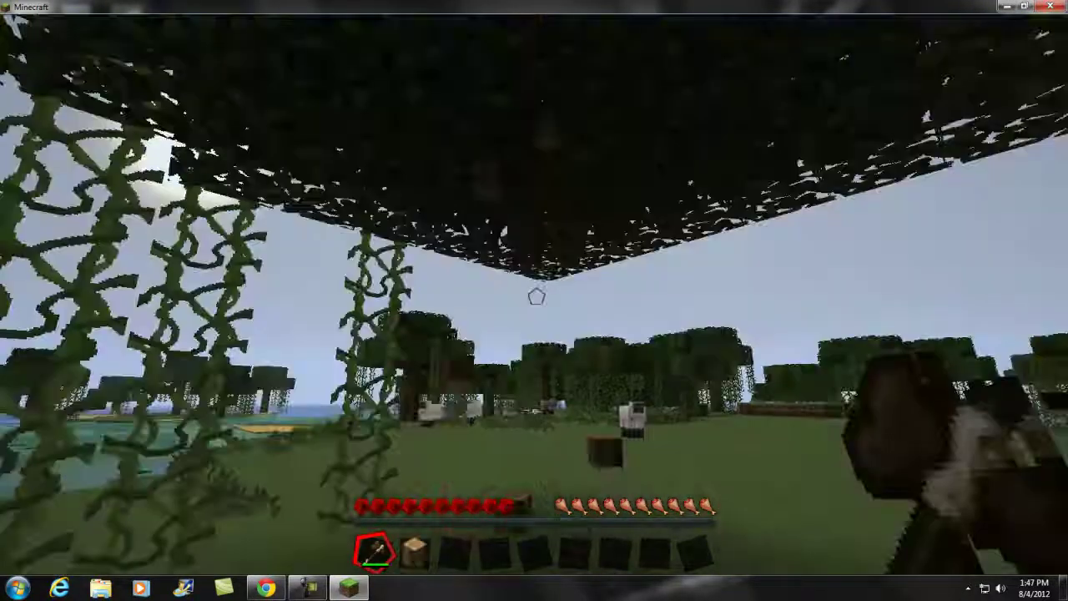
key(w)
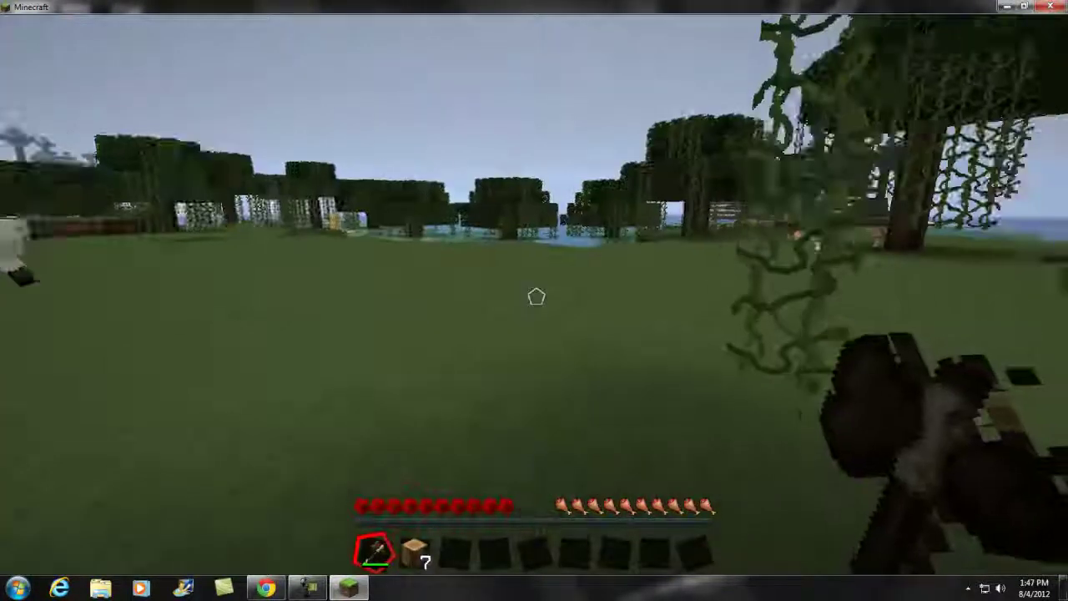
key(w)
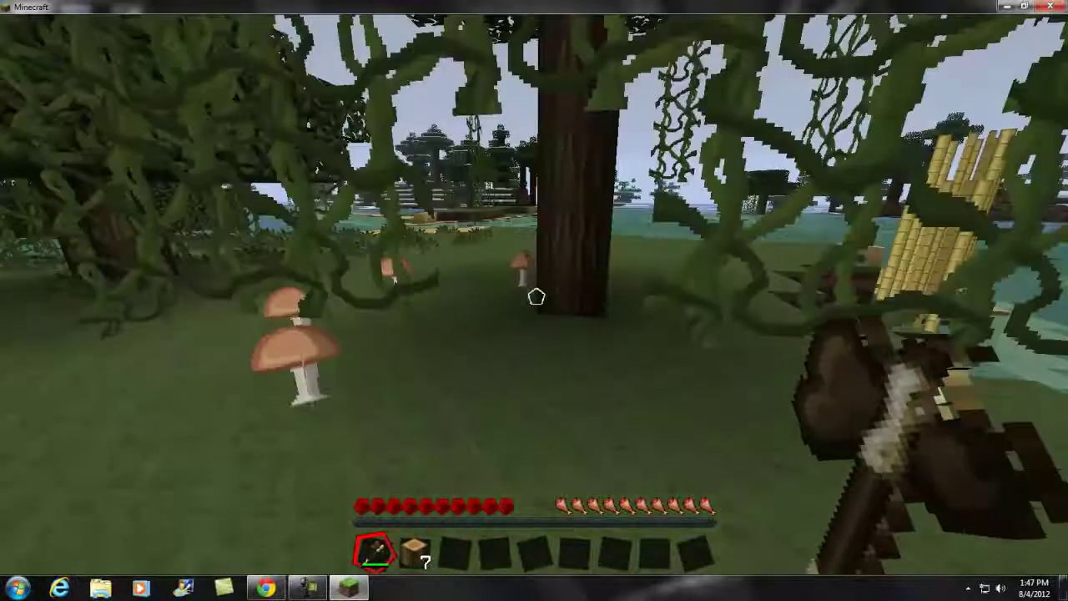
key(w)
drag(537, 296, 537, 297)
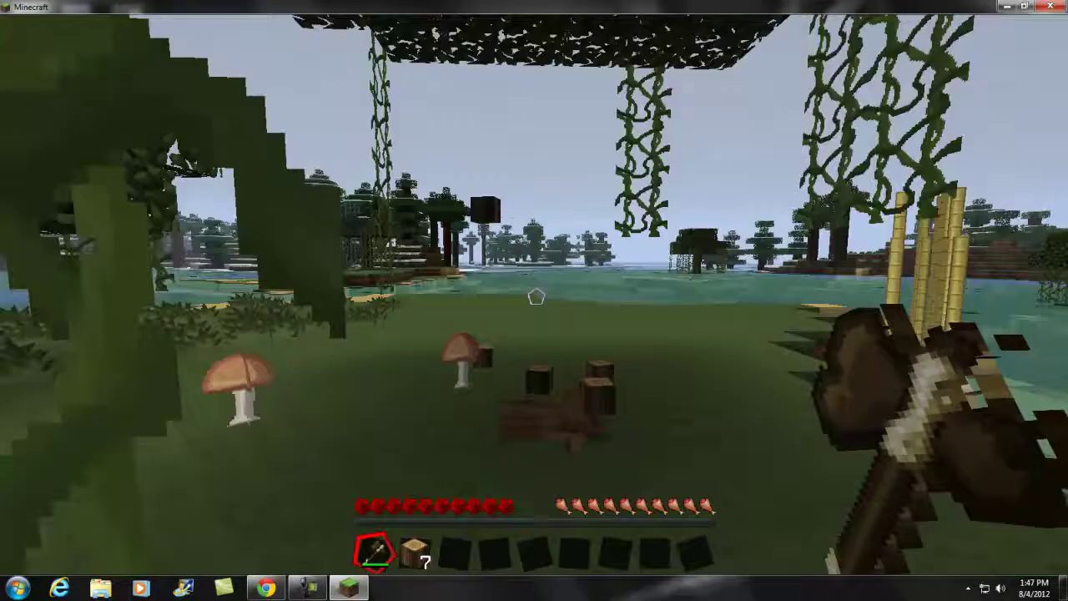
Step: Pick up the dropped logs and walk onto the lakeside sand, breaking a sand block
key(w)
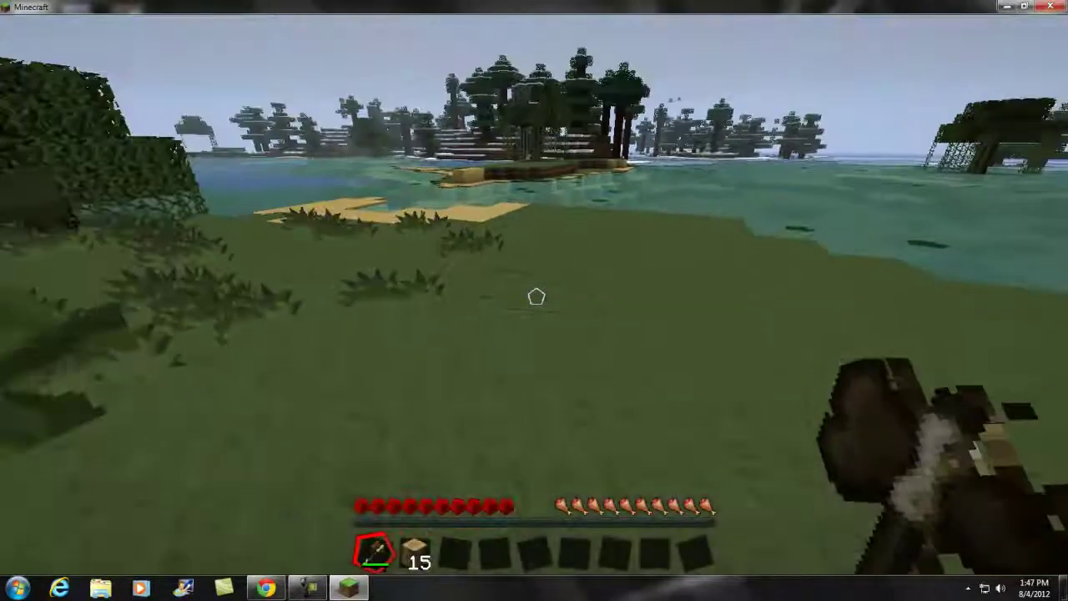
key(w)
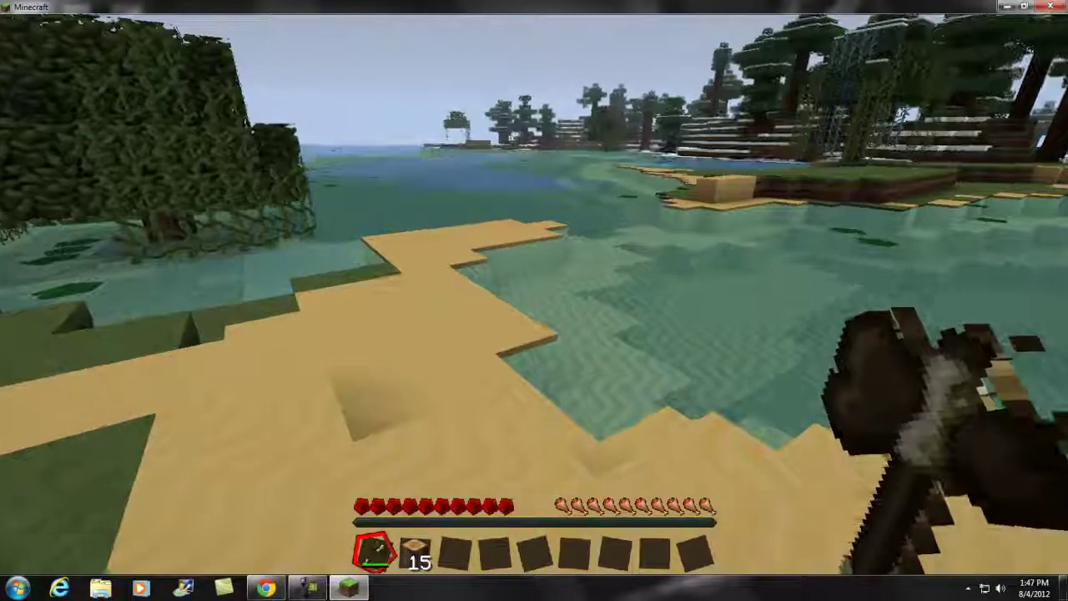
key(w)
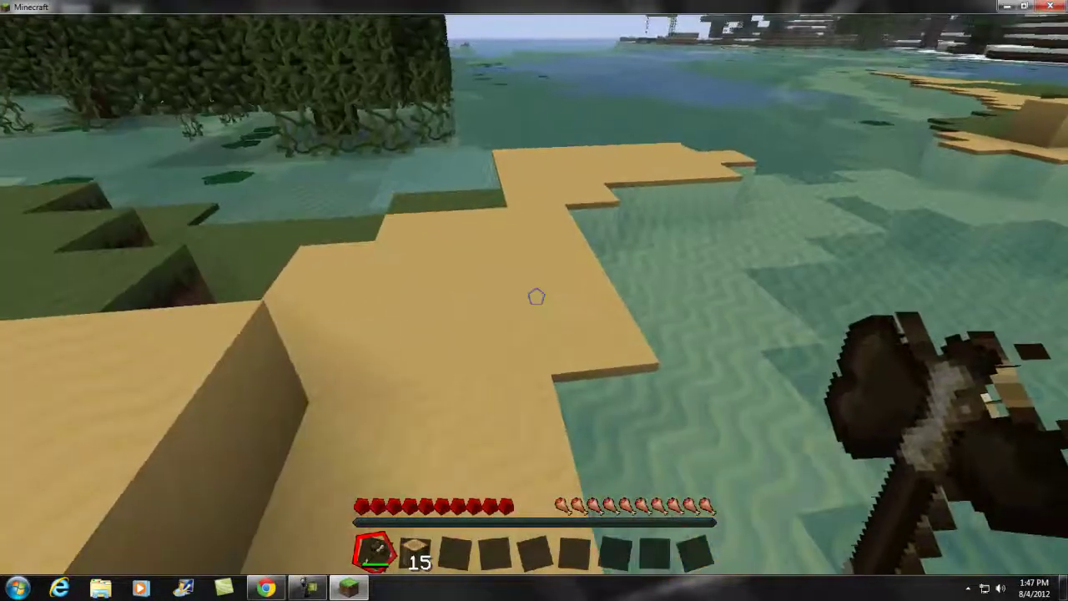
click(534, 296)
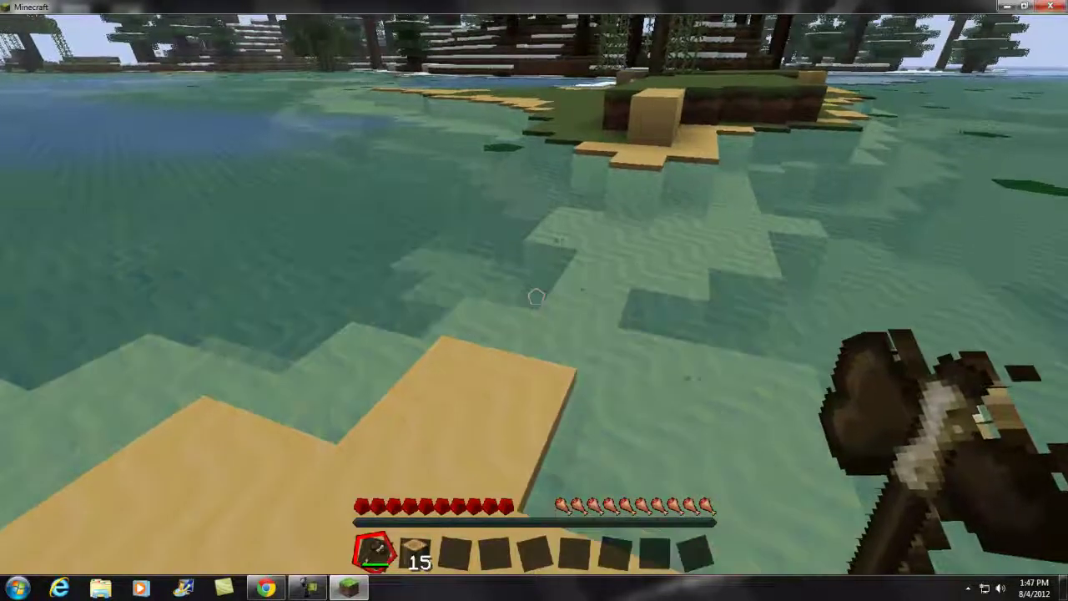
Step: Cross the sand island and the water to the grassy shore, then face the lake
key(w)
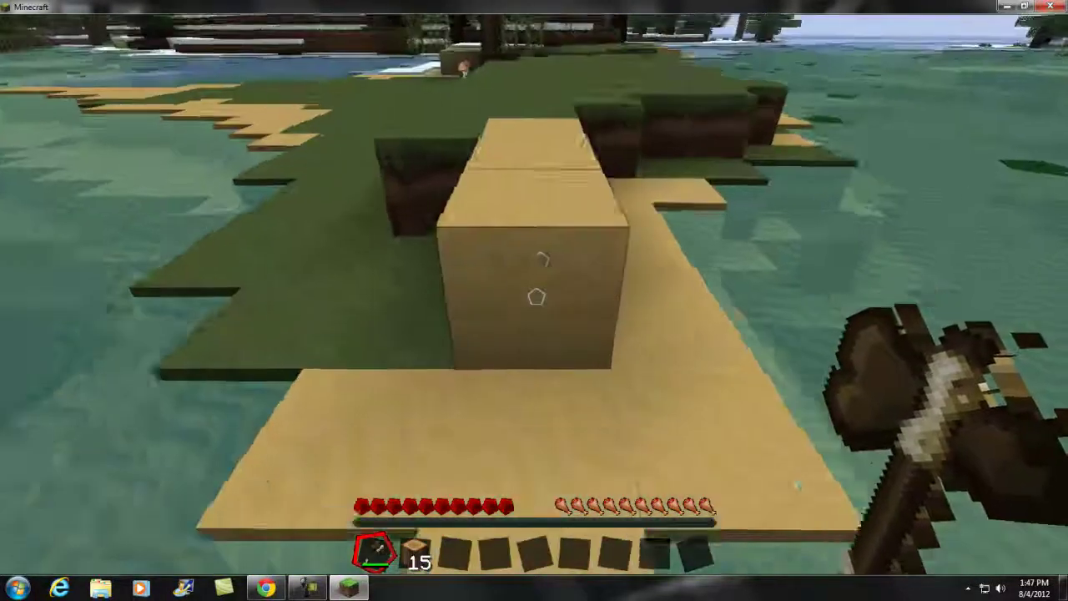
click(536, 296)
key(w)
key(w)
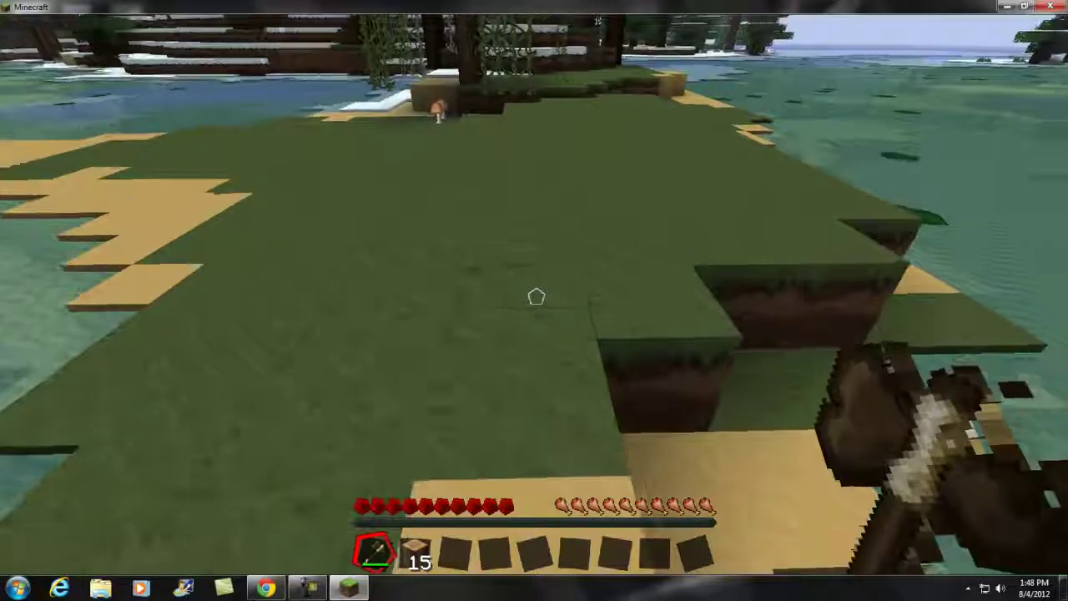
key(w)
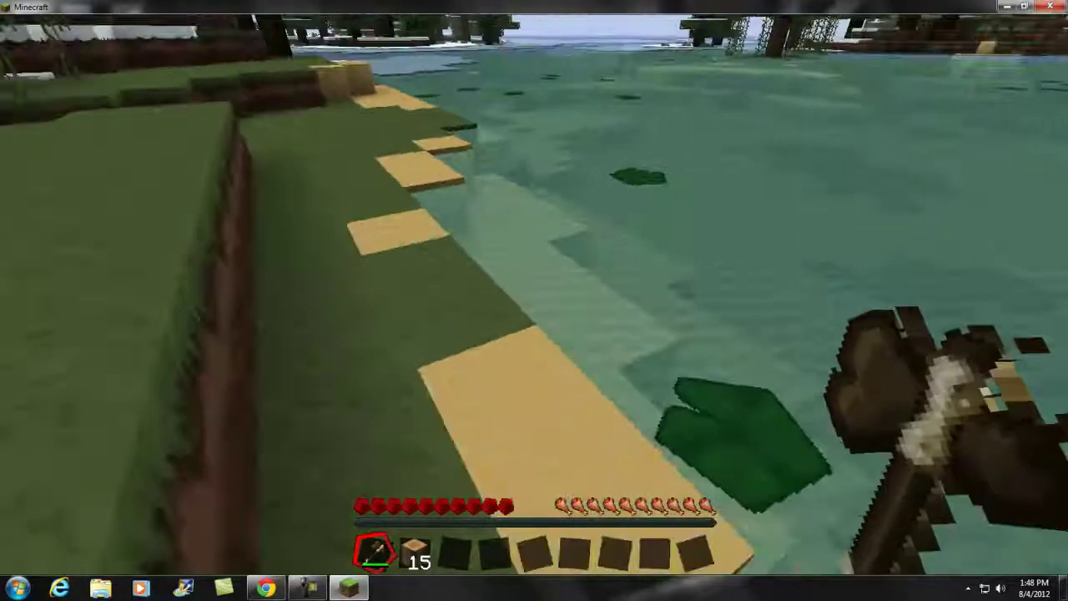
key(w)
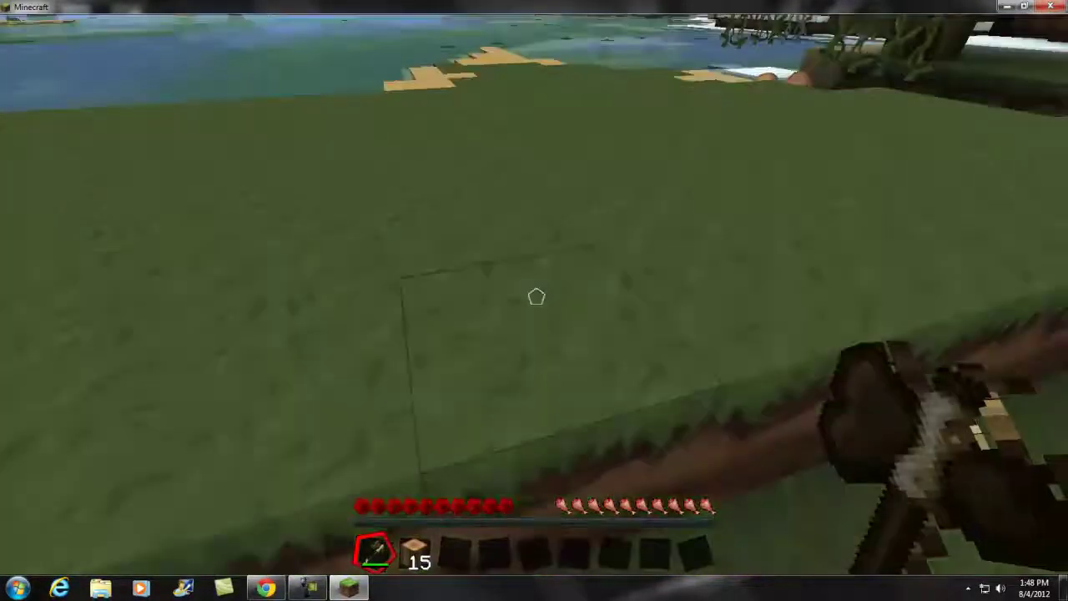
key(w)
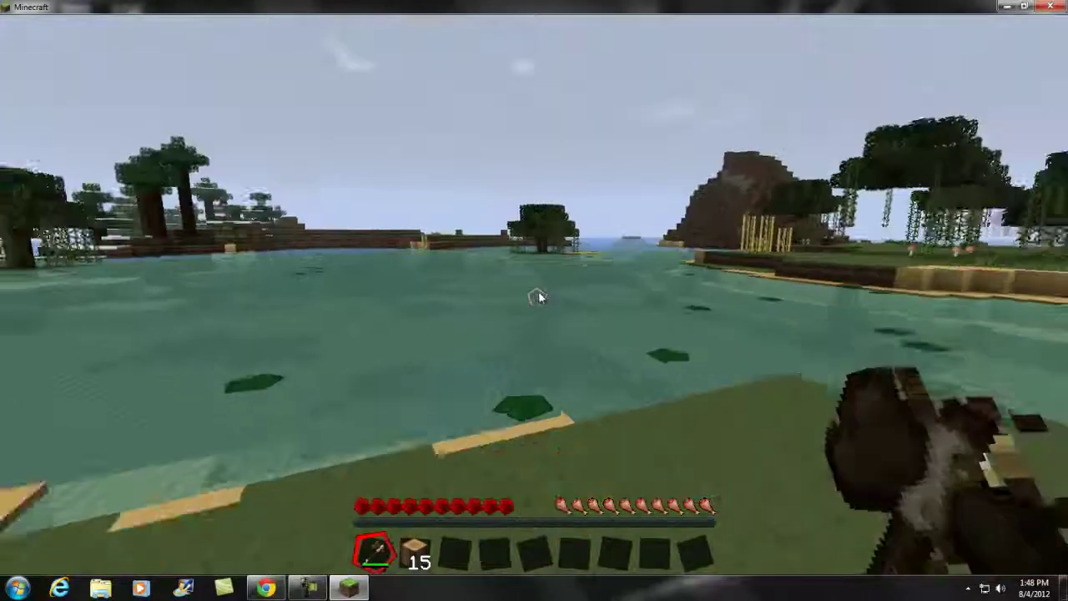
key(w)
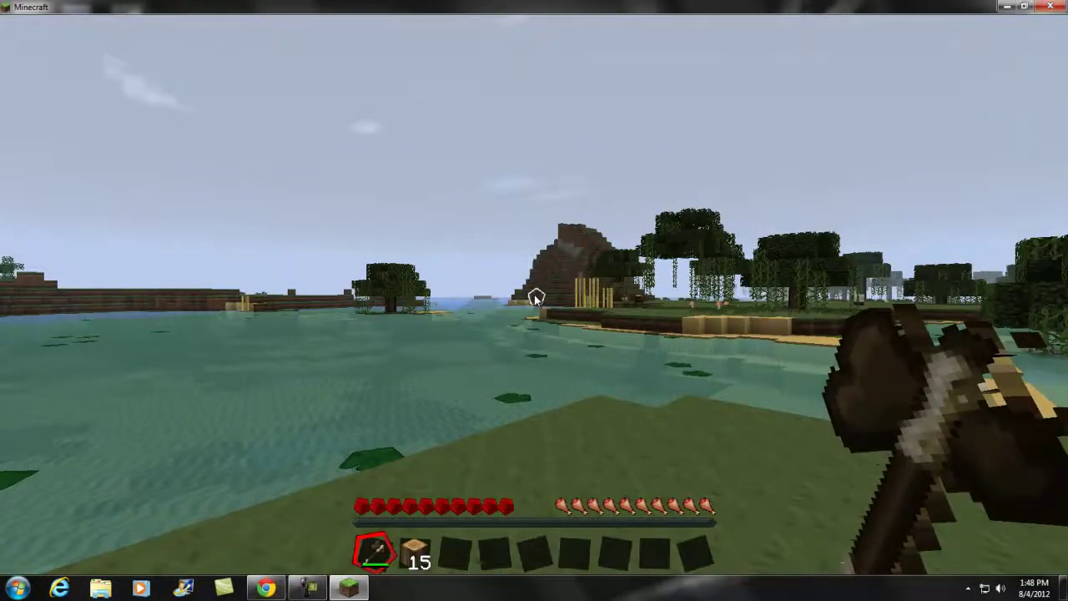